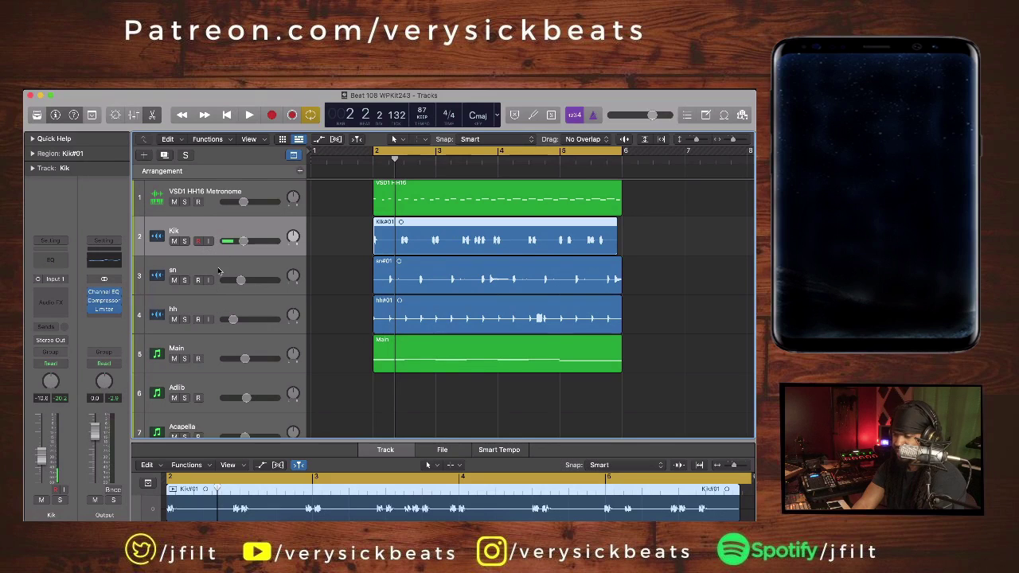
Solo the VSD1 HH16 Metronome track and play it back to hear it on its own
click(213, 208)
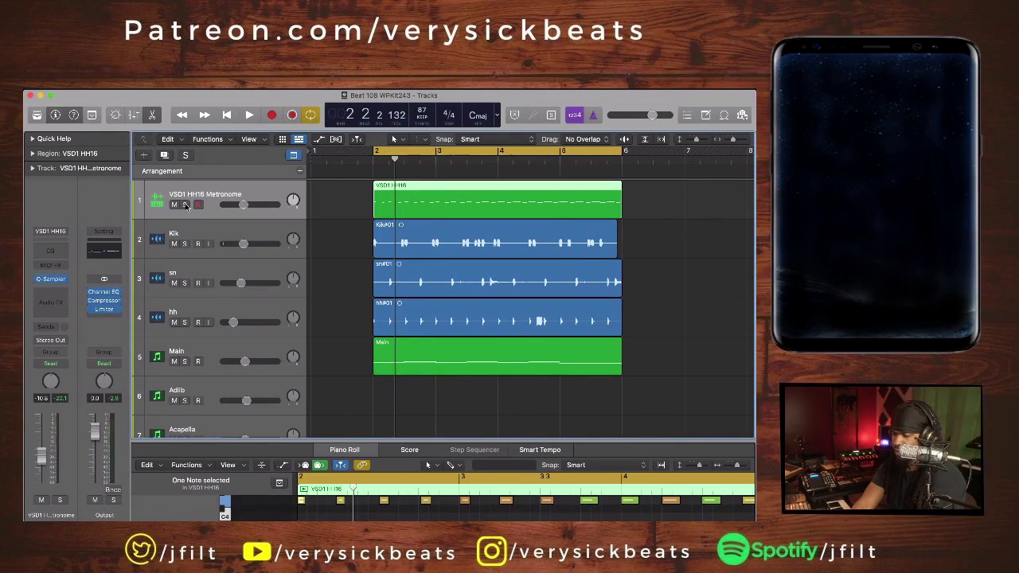
click(185, 205)
key(space)
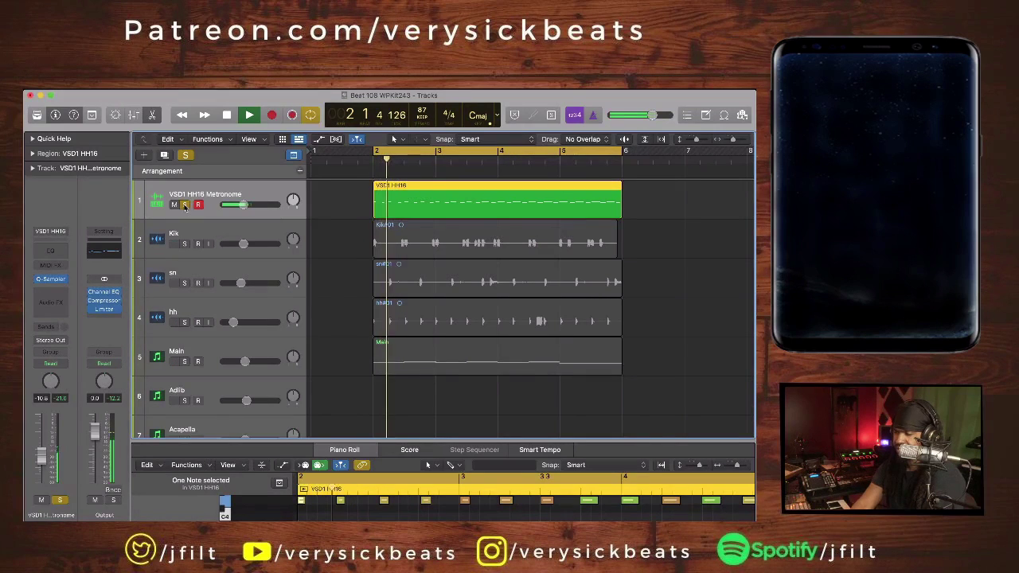
key(space)
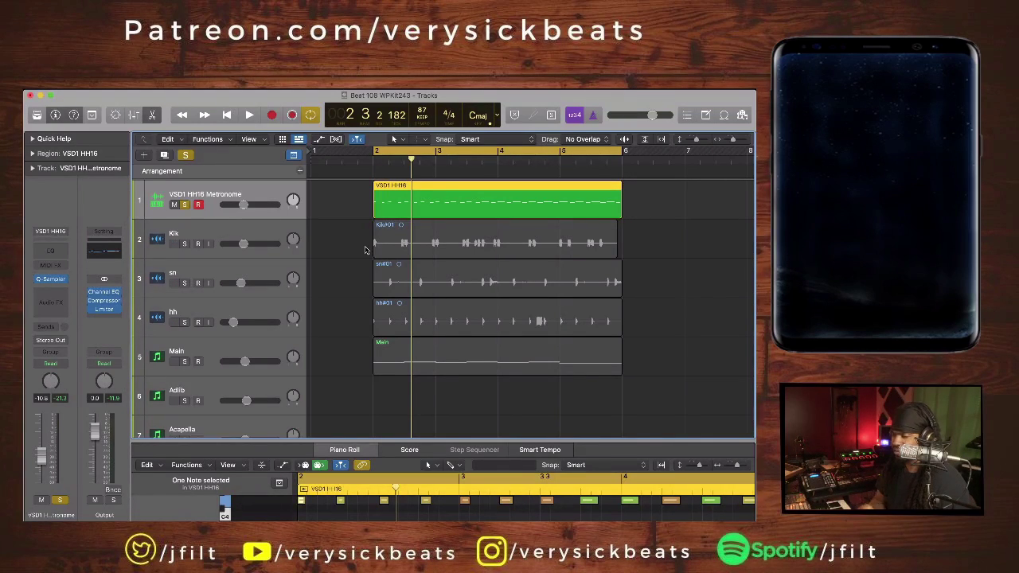
Solo the Kik, sn and hh tracks as well and play them back together with the metronome track
click(226, 232)
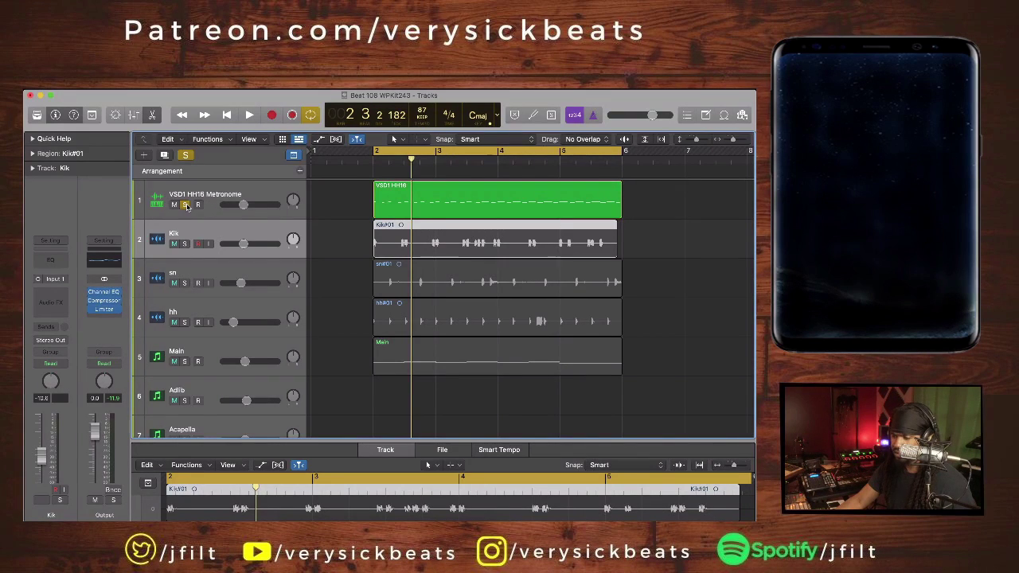
click(186, 244)
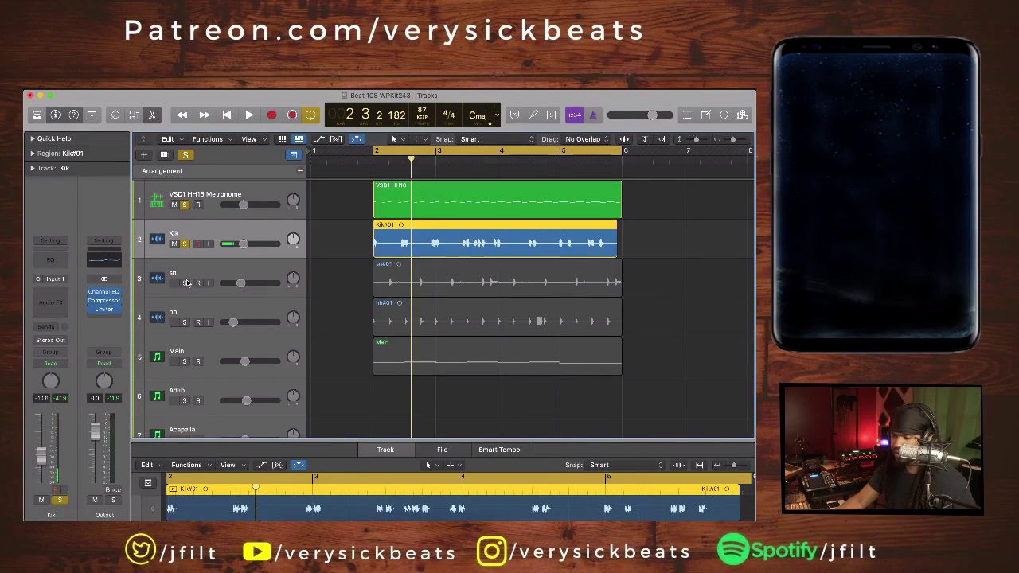
click(185, 283)
click(184, 323)
key(space)
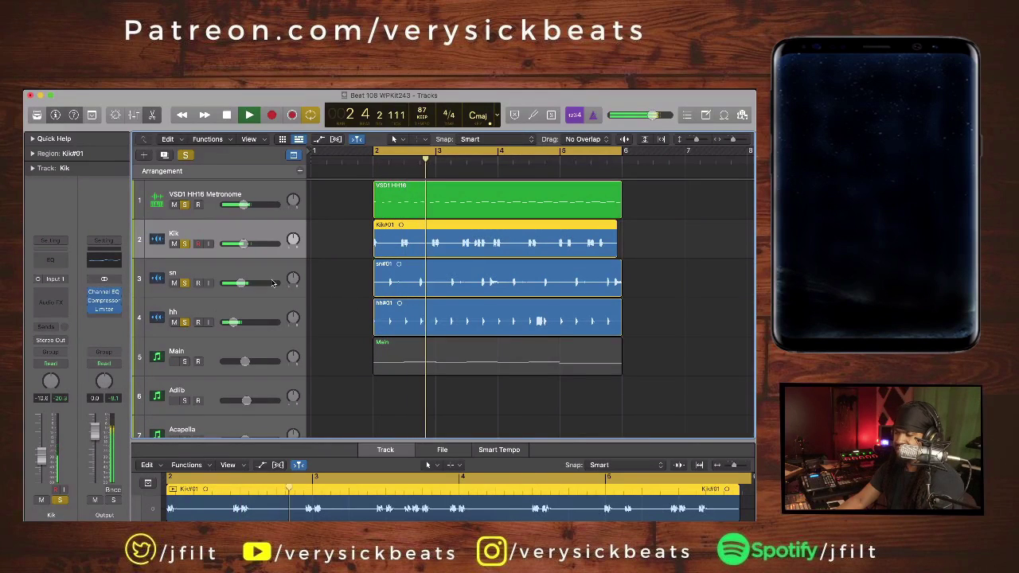
key(space)
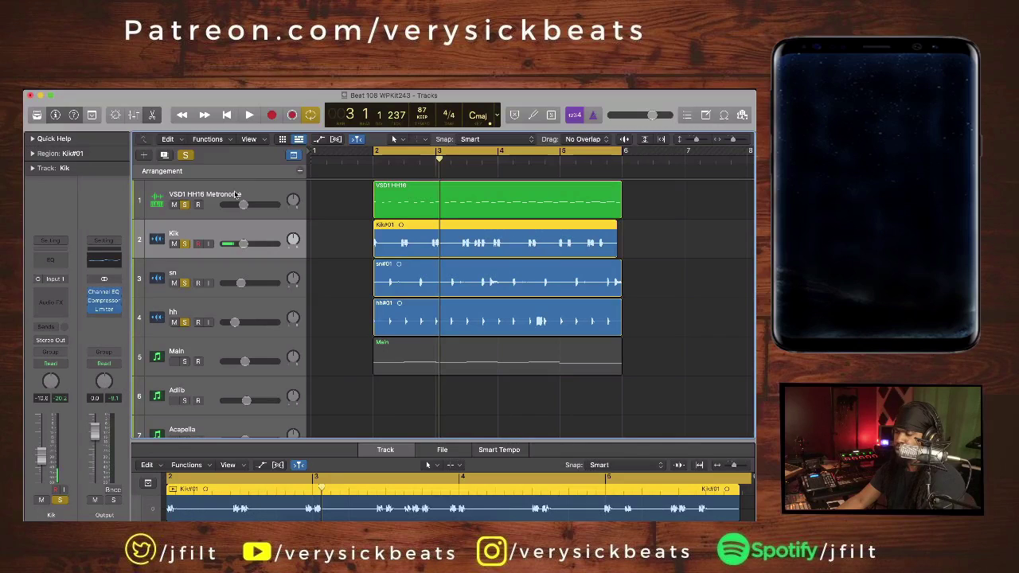
Play the soloed drums while slightly raising the sn track's volume and the Kik track's volume to about -8.6 dB
key(space)
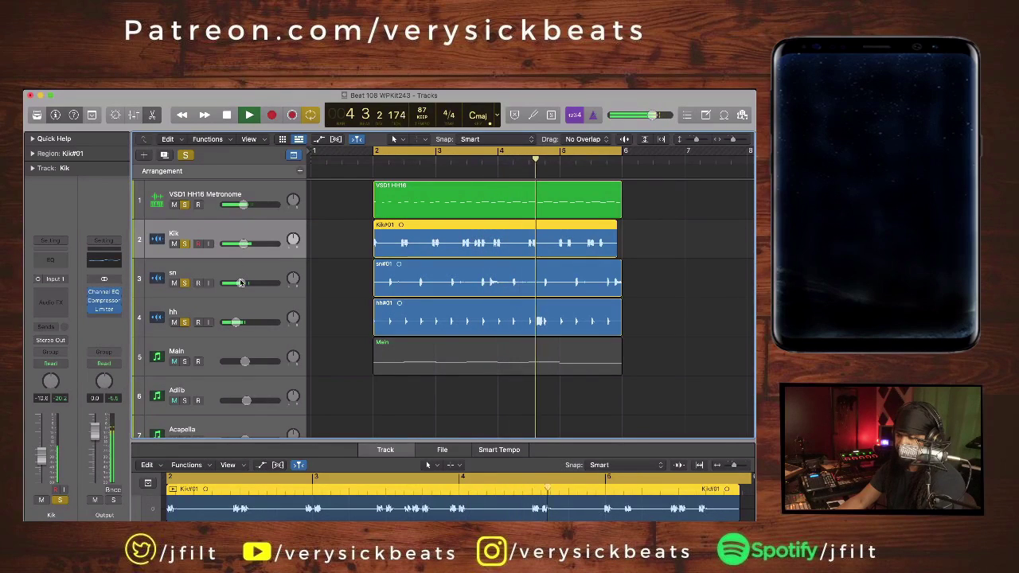
drag(241, 283, 247, 283)
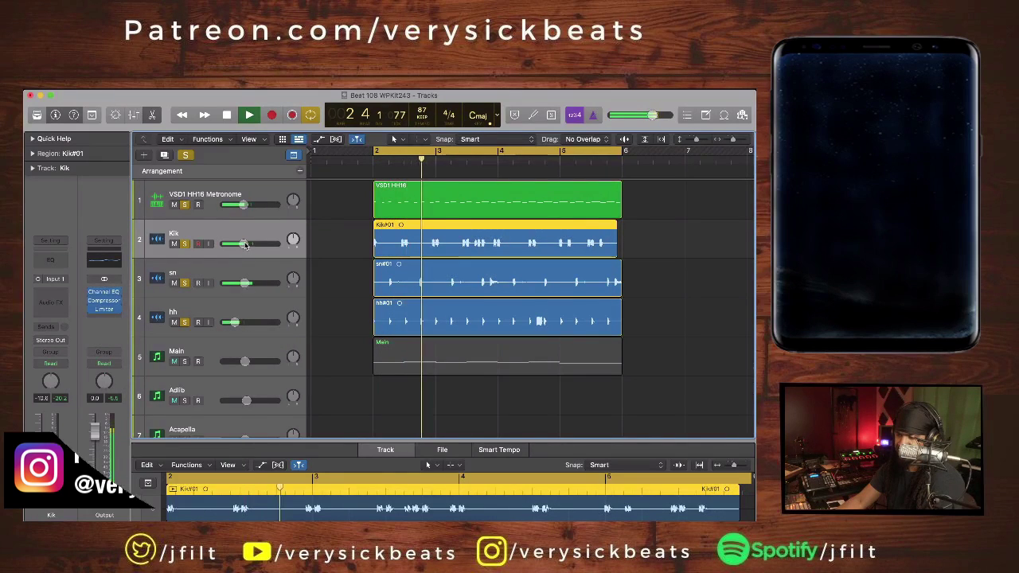
drag(246, 245, 248, 244)
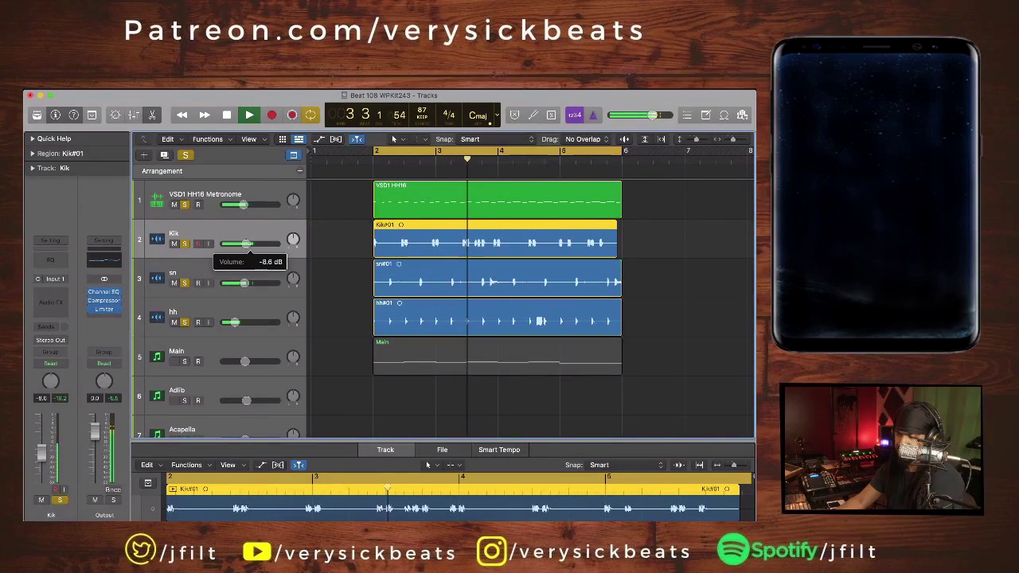
key(space)
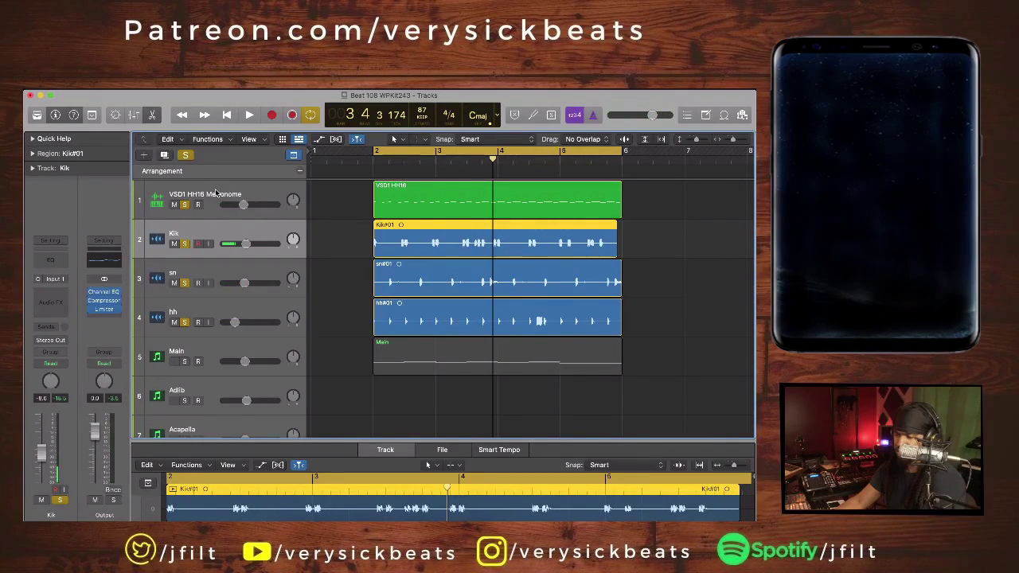
Move the VSD1 HH16 Metronome track below hh and group it with Kik, sn and hh in a Summing Stack
drag(219, 195, 216, 323)
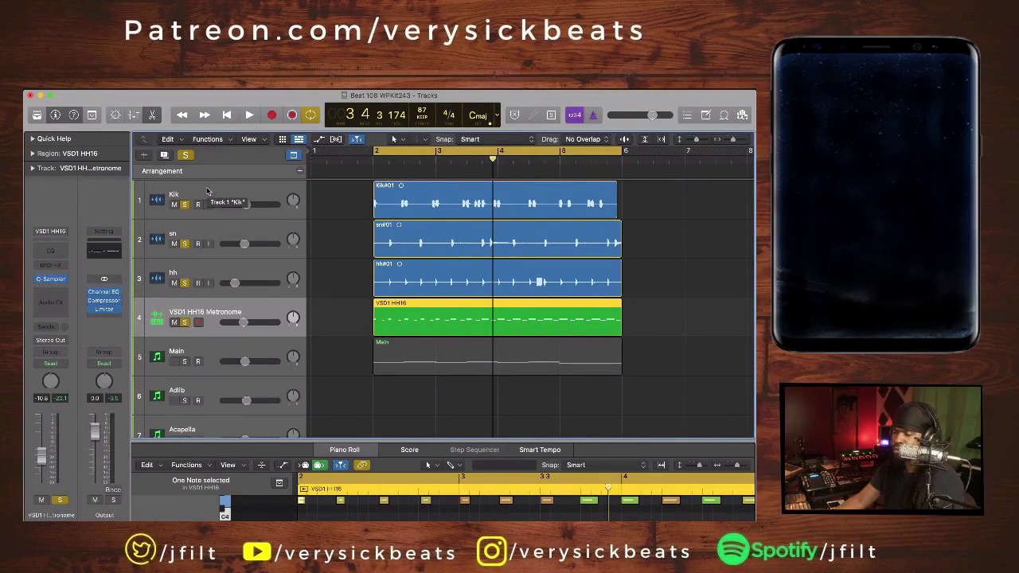
click(209, 191)
key(Down)
shift+click(218, 188)
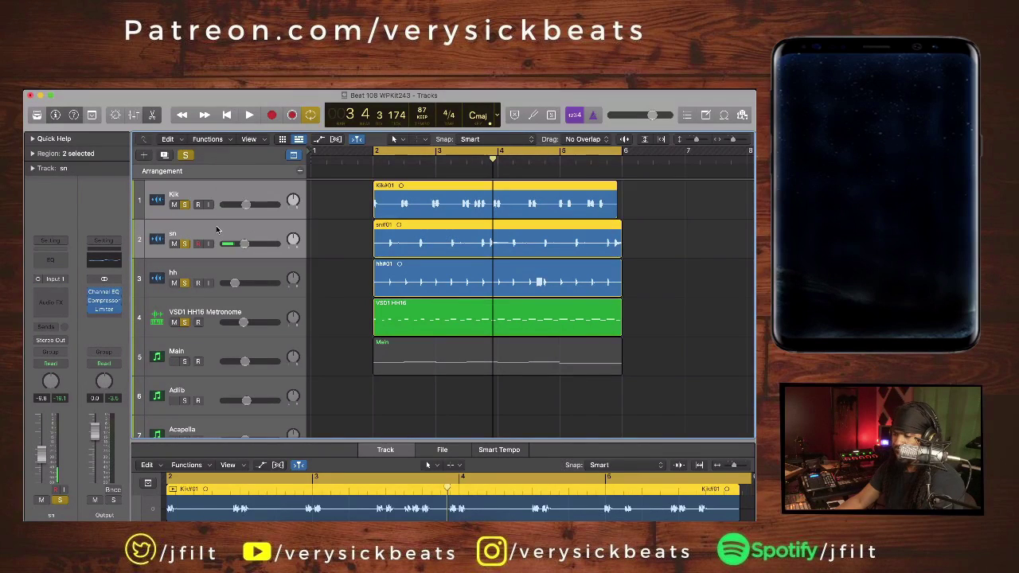
shift+click(209, 266)
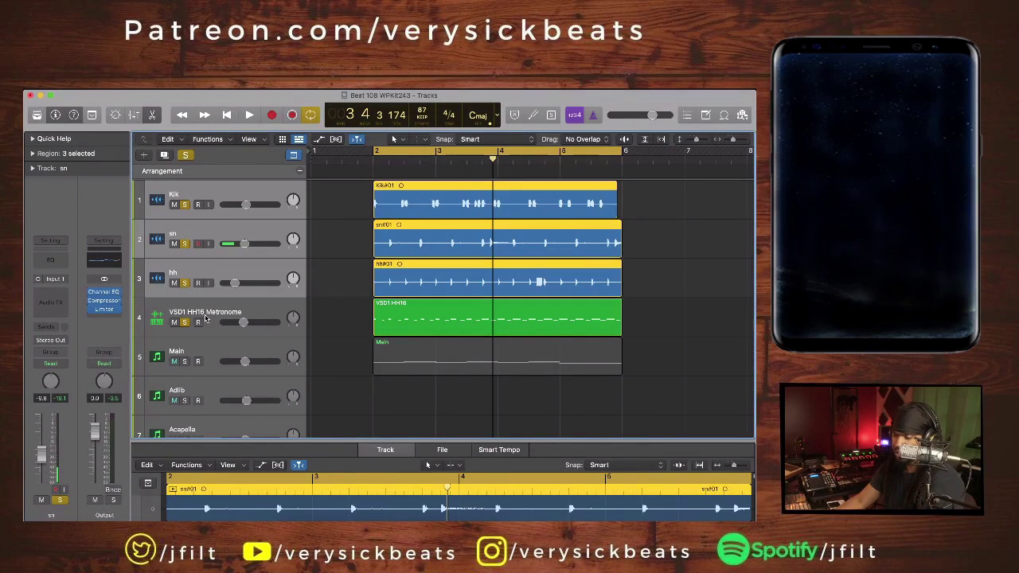
shift+click(222, 307)
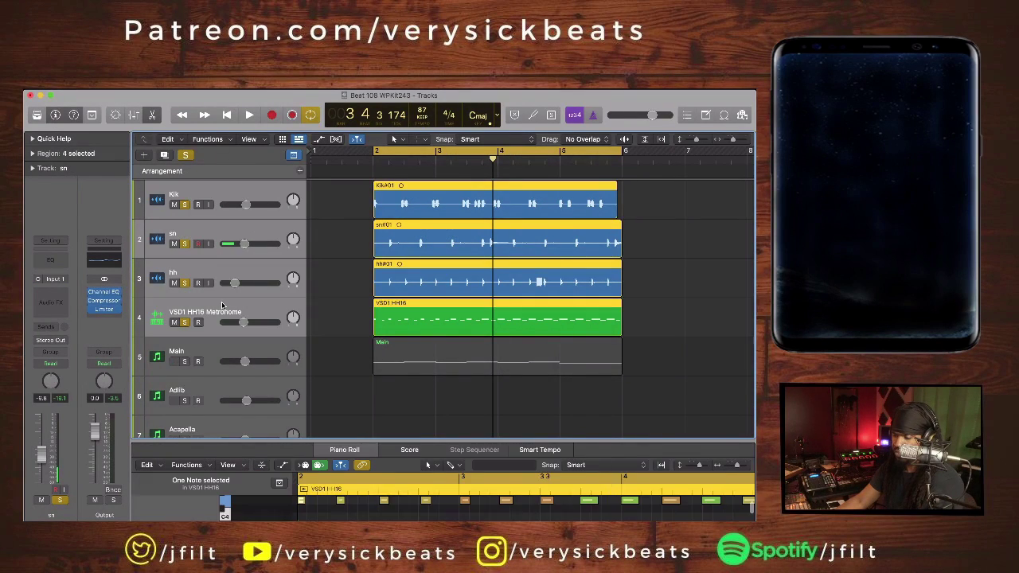
right_click(212, 188)
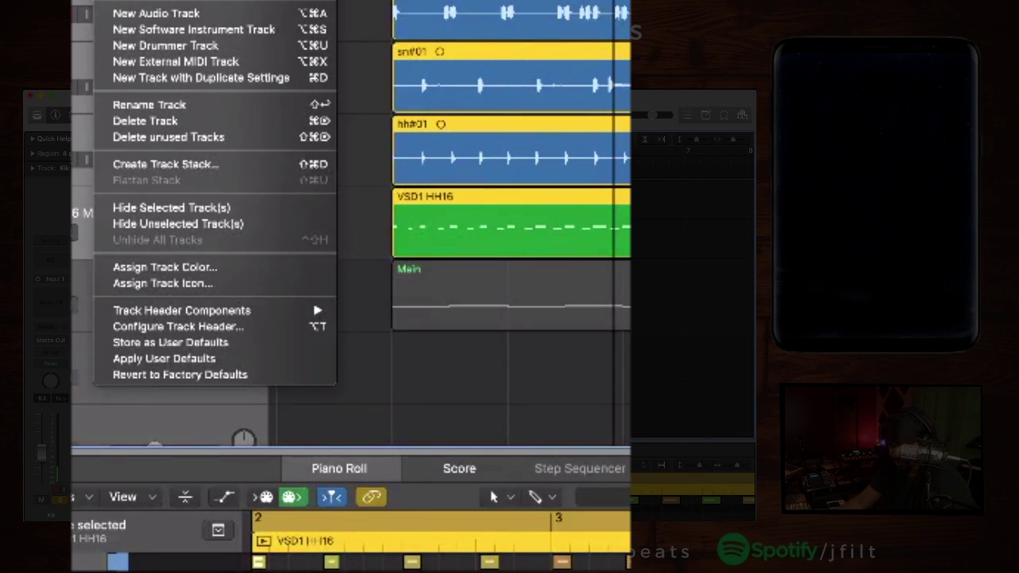
click(141, 165)
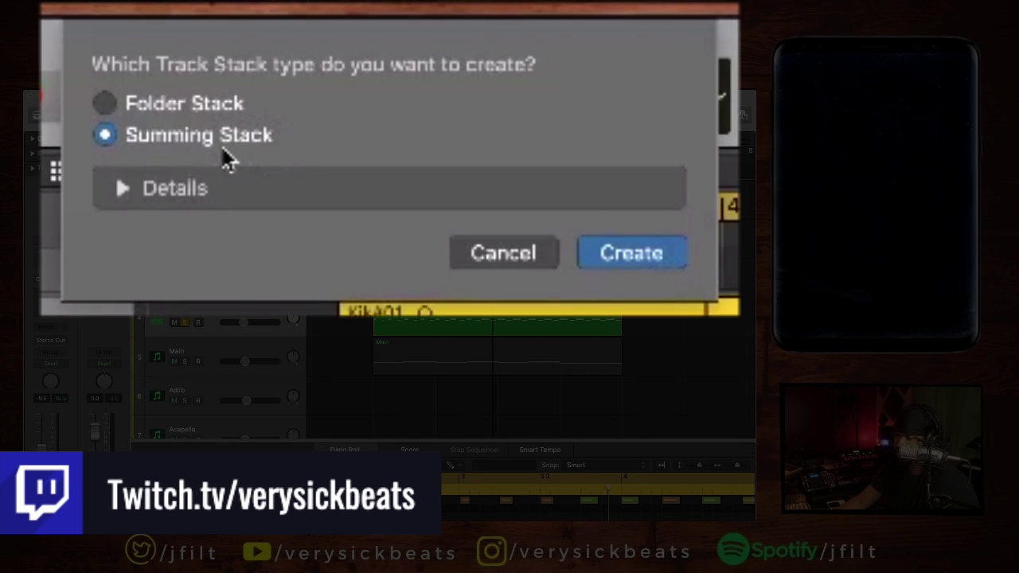
click(627, 255)
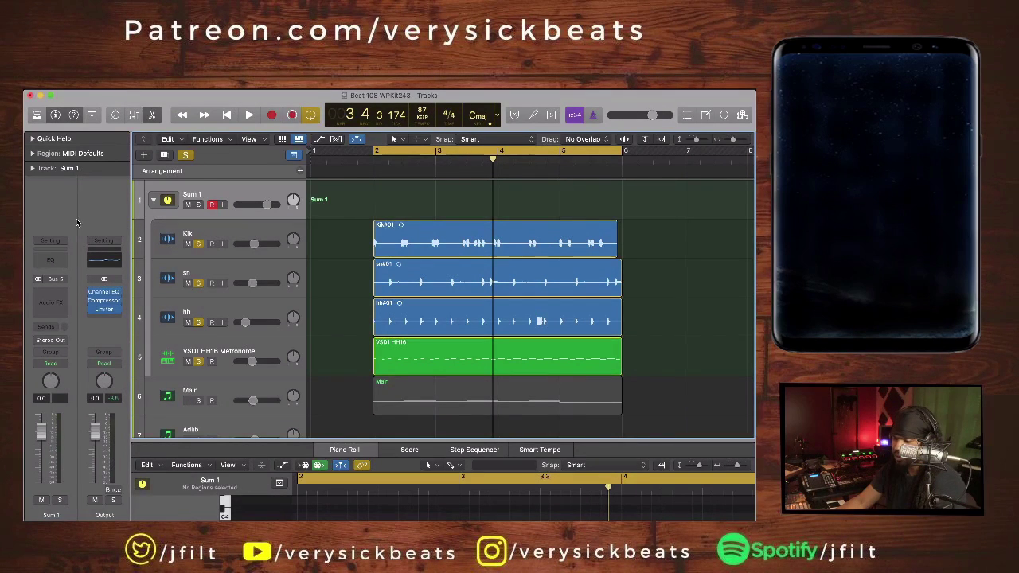
Insert a stereo Compressor on the summing stack's channel and load its Drum Mix preset from 01 Drums
click(64, 294)
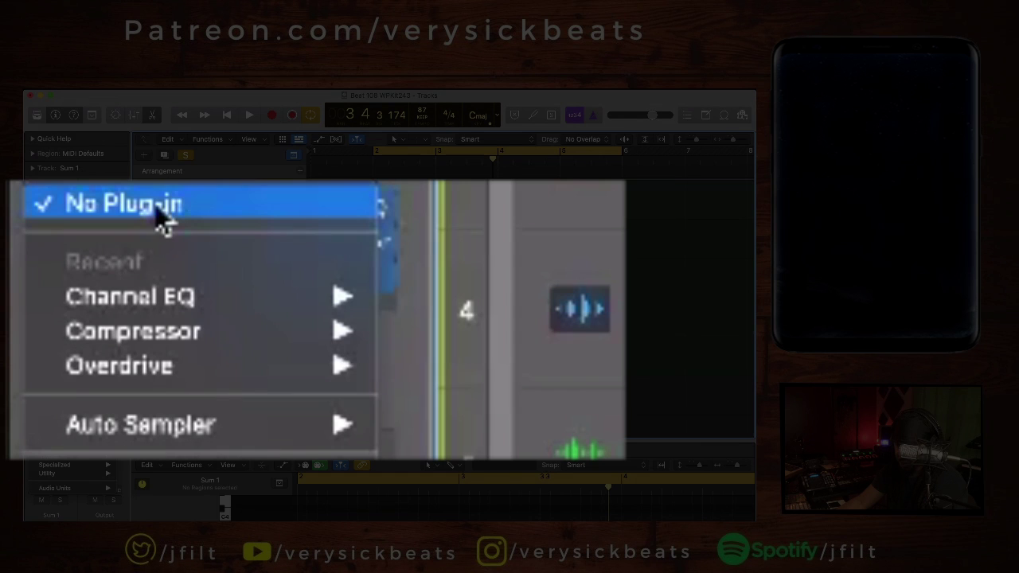
mouse_move(199, 332)
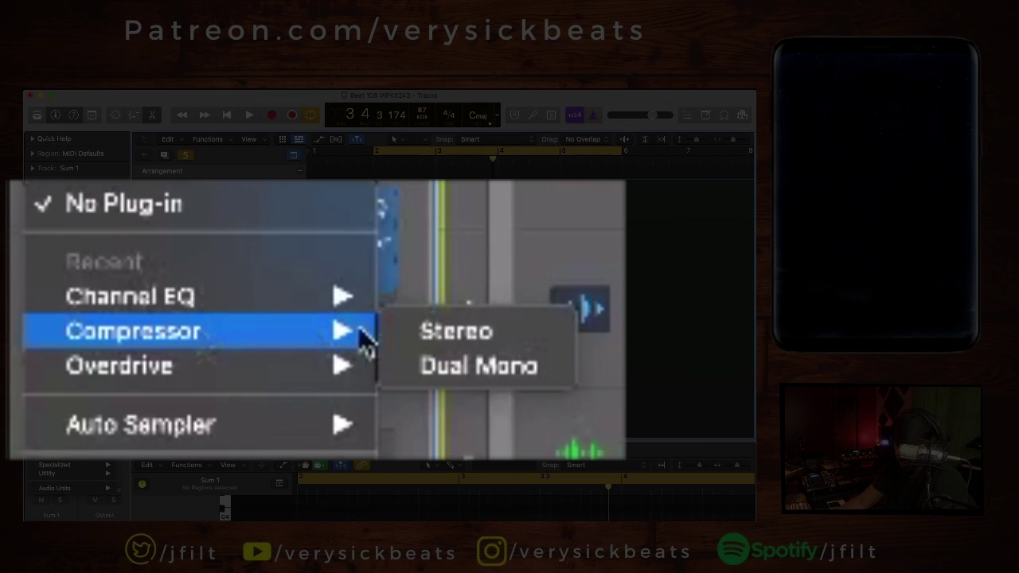
click(440, 335)
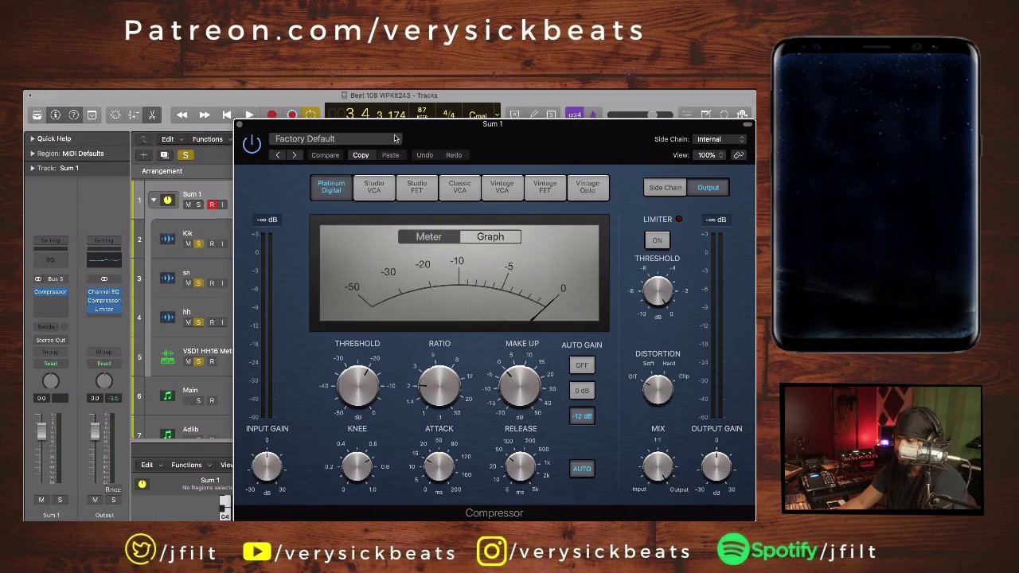
click(394, 138)
mouse_move(430, 327)
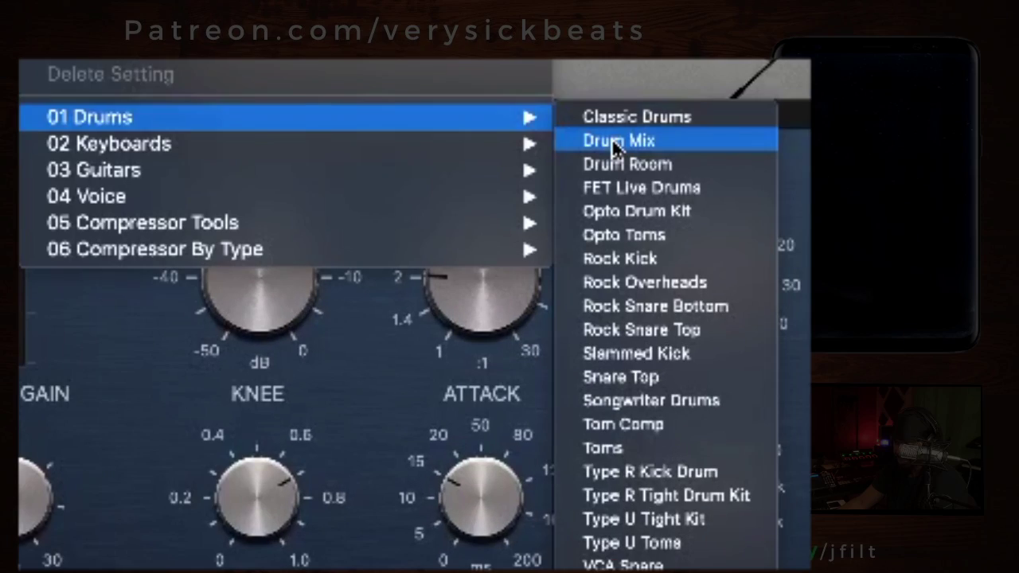
click(612, 140)
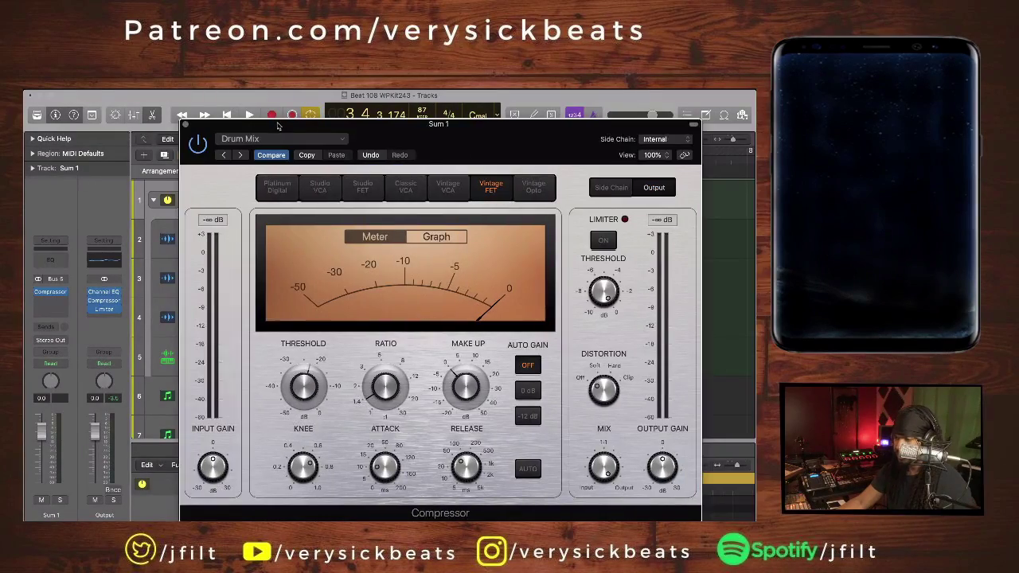
Play the drums while adjusting the Compressor's threshold to about -25 dB and raising its make-up gain to about 5 dB
drag(278, 126, 279, 245)
click(250, 115)
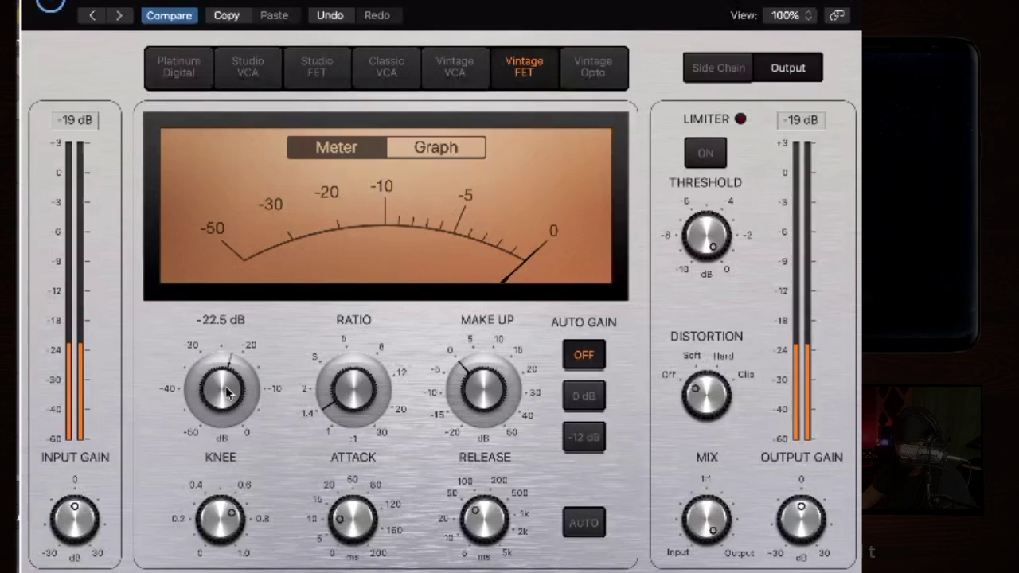
drag(243, 389, 243, 365)
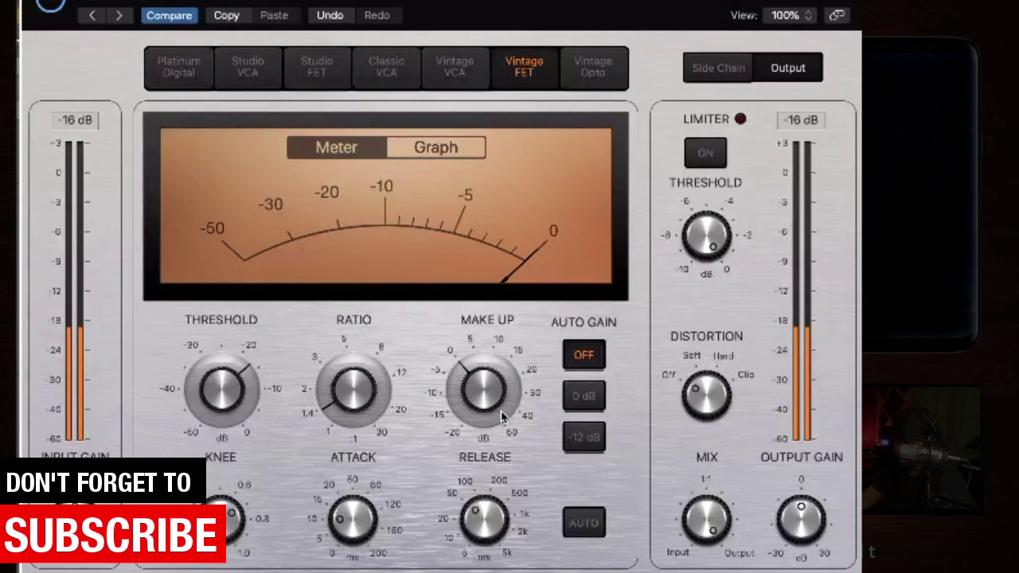
mouse_move(473, 382)
mouse_down()
mouse_move(473, 360)
mouse_move(469, 381)
mouse_up()
drag(242, 379, 199, 416)
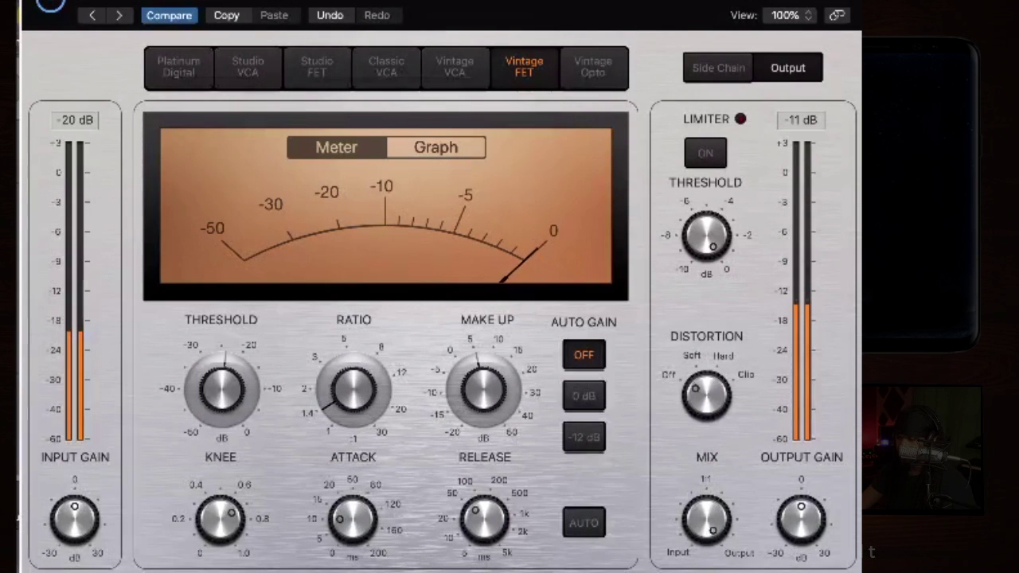
click(50, 4)
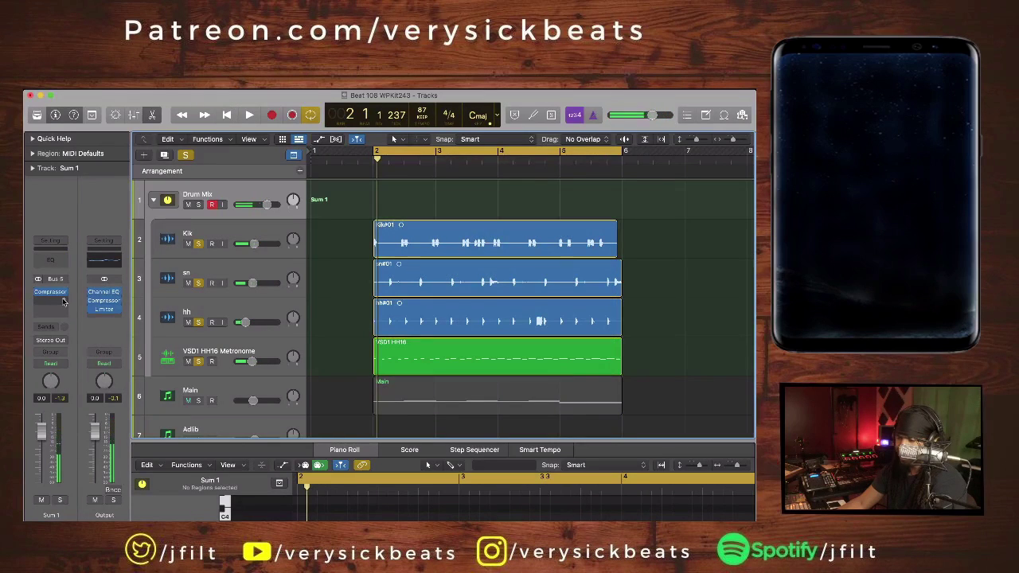
Insert a stereo Channel EQ after the Compressor on the stack and load the Vintage Drums preset from 01 Drums
click(63, 300)
mouse_move(93, 334)
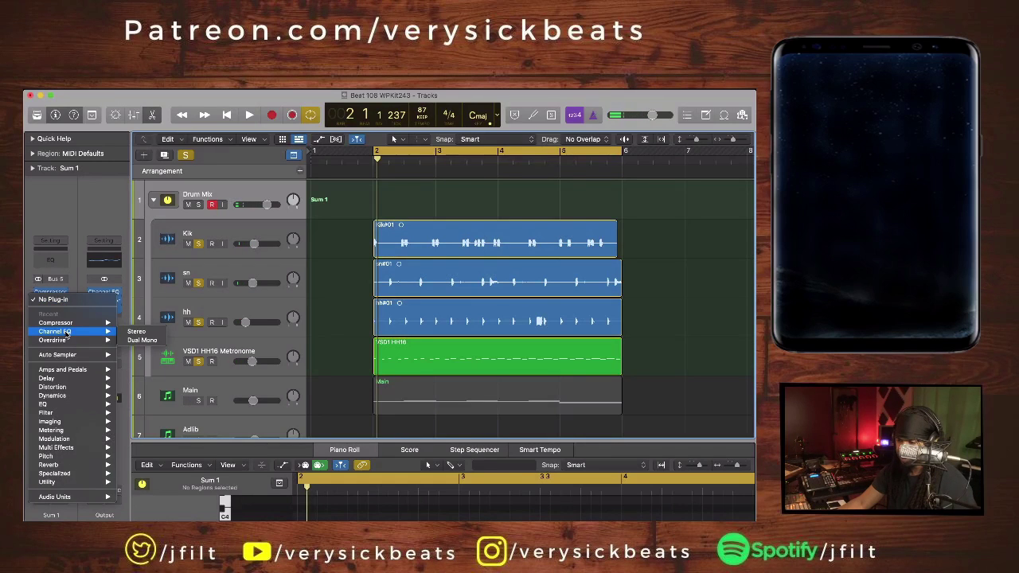
click(133, 332)
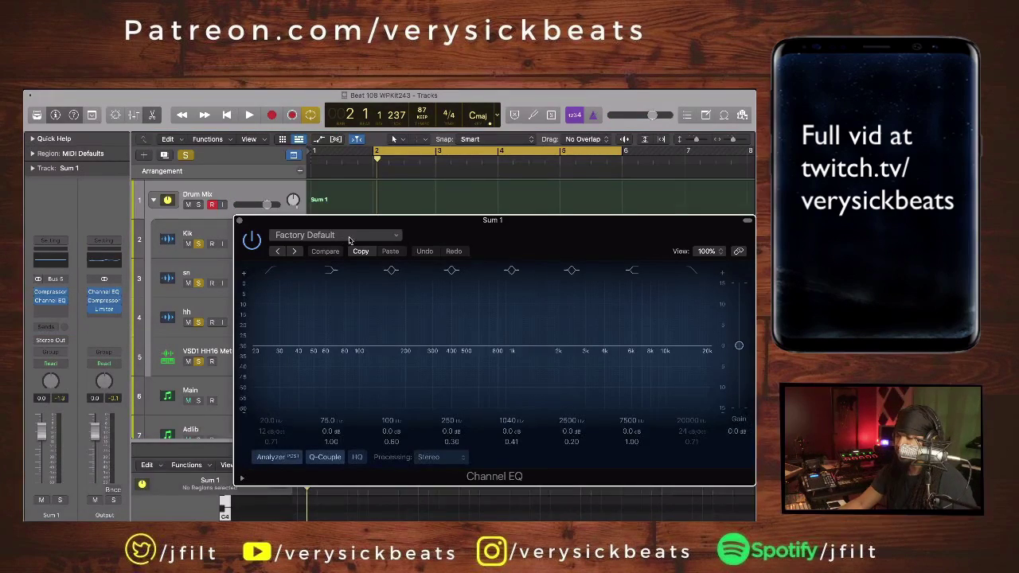
click(396, 238)
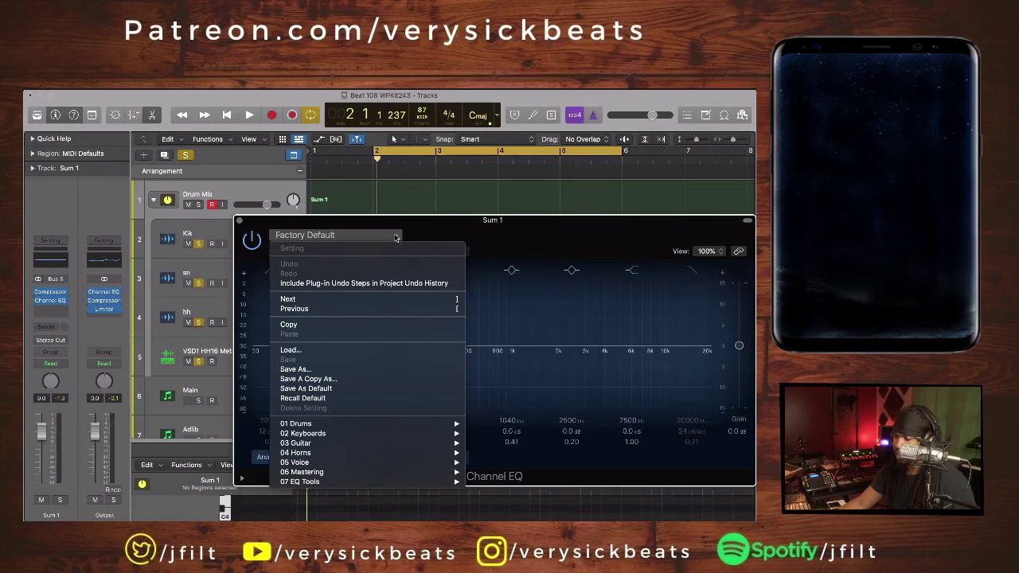
click(401, 232)
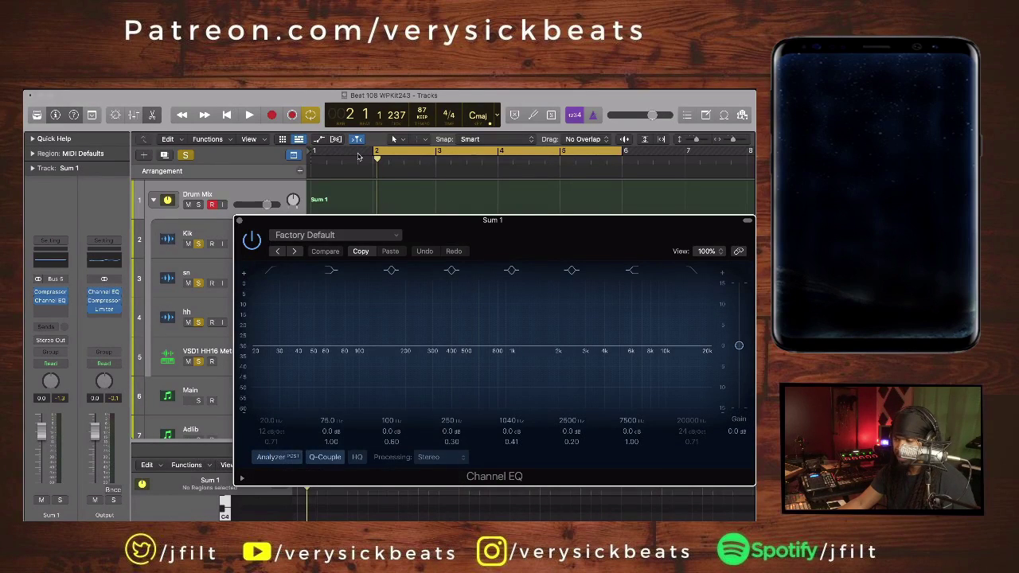
click(397, 239)
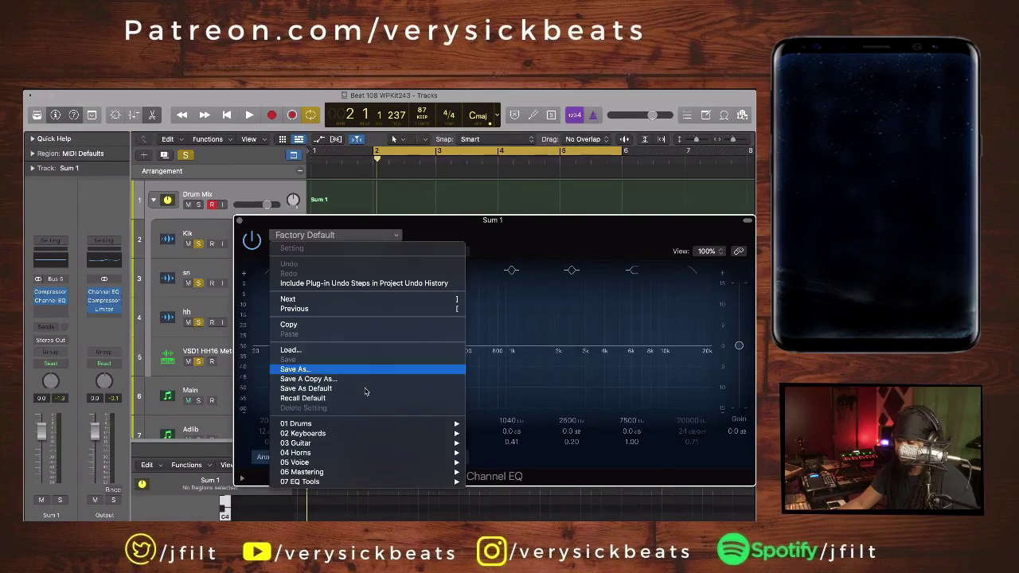
mouse_move(356, 435)
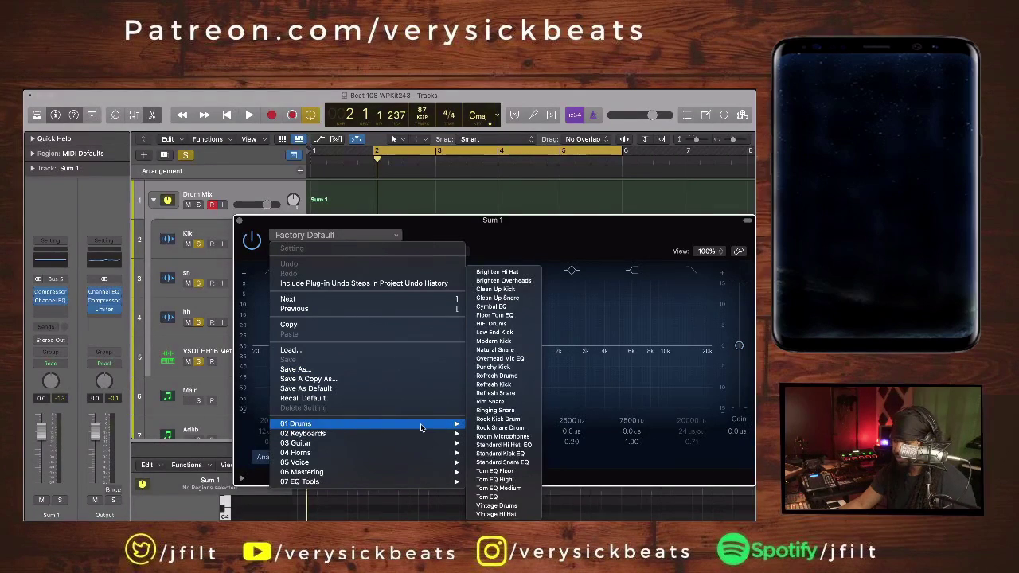
click(507, 507)
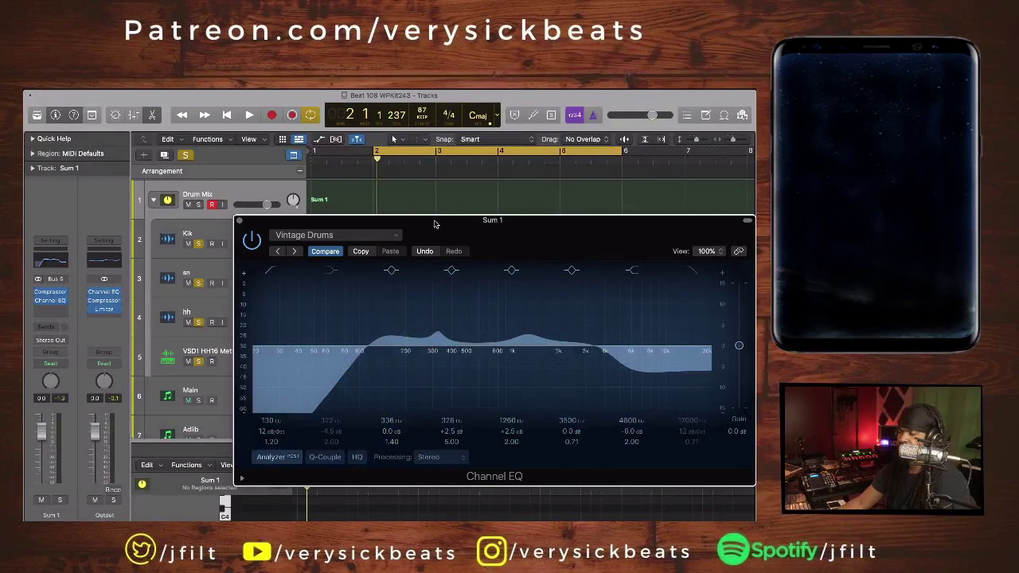
During playback, lower the Channel EQ's low cut to 55.5 Hz, move its high shelf to 6300 Hz at -6.1 dB, and compare against bypass
drag(437, 224, 312, 141)
key(space)
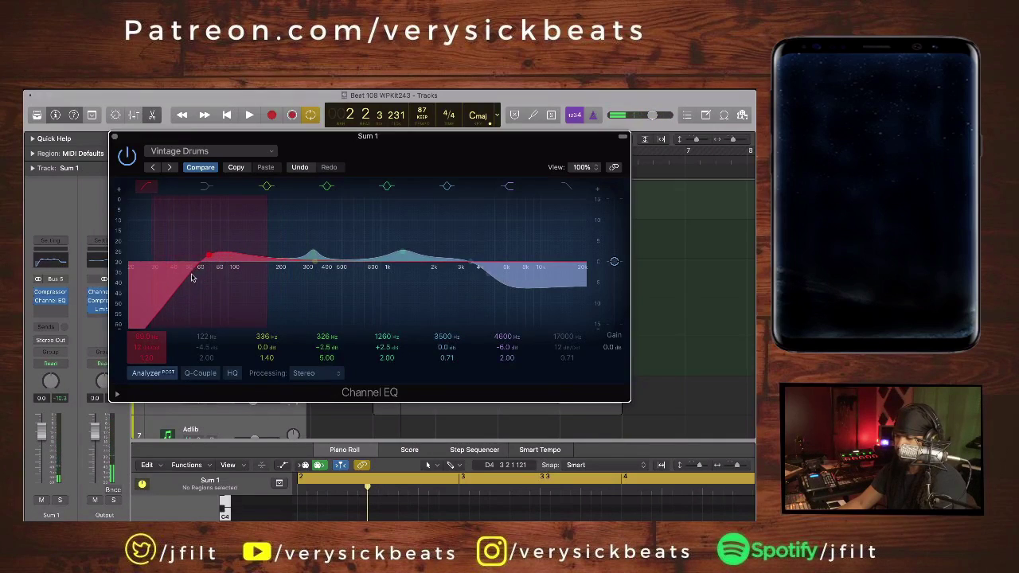
key(space)
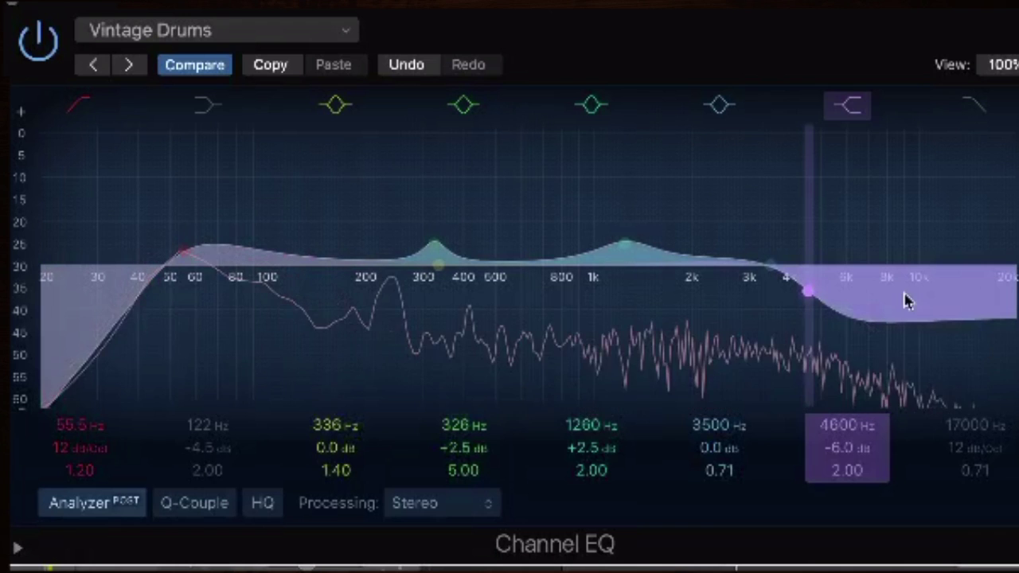
drag(806, 299, 852, 301)
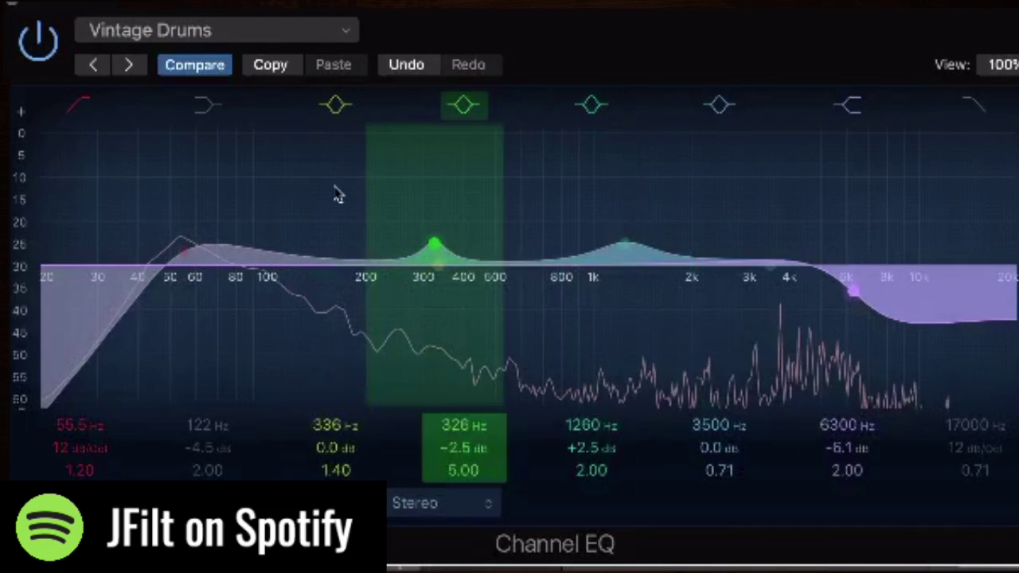
click(38, 41)
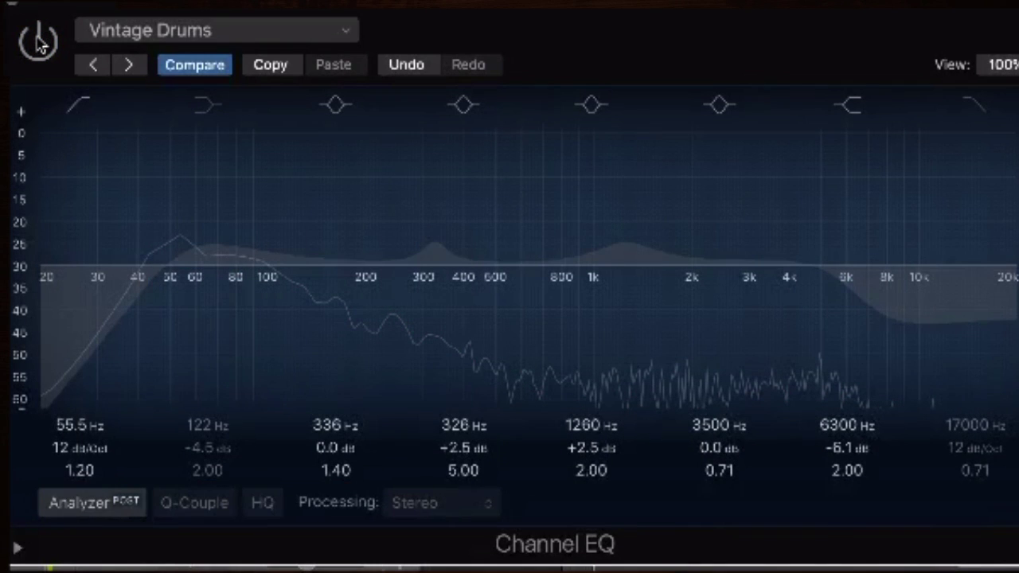
click(38, 43)
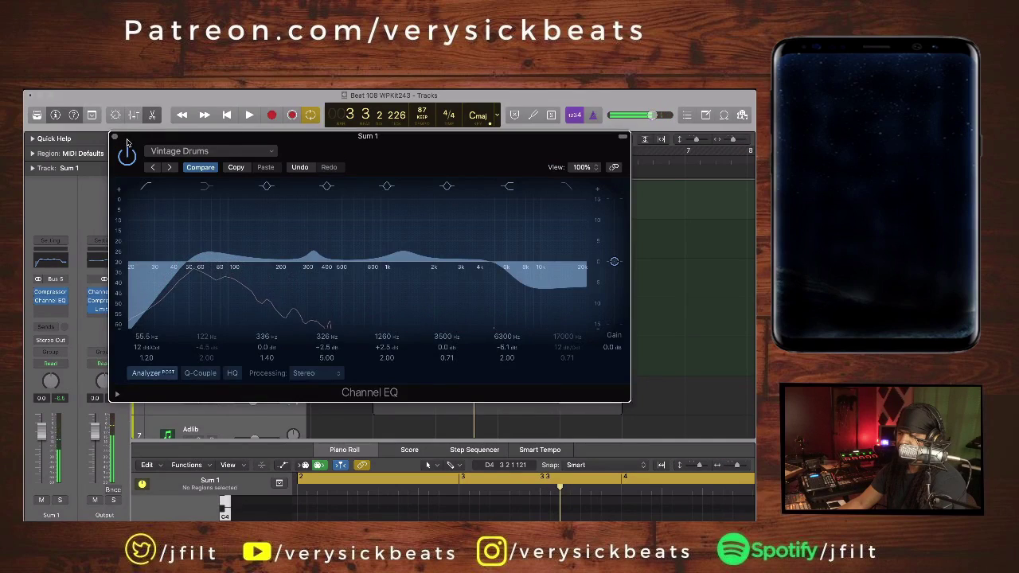
Reorder the summing stack's inserts so the Channel EQ comes before the Compressor
drag(128, 143, 163, 119)
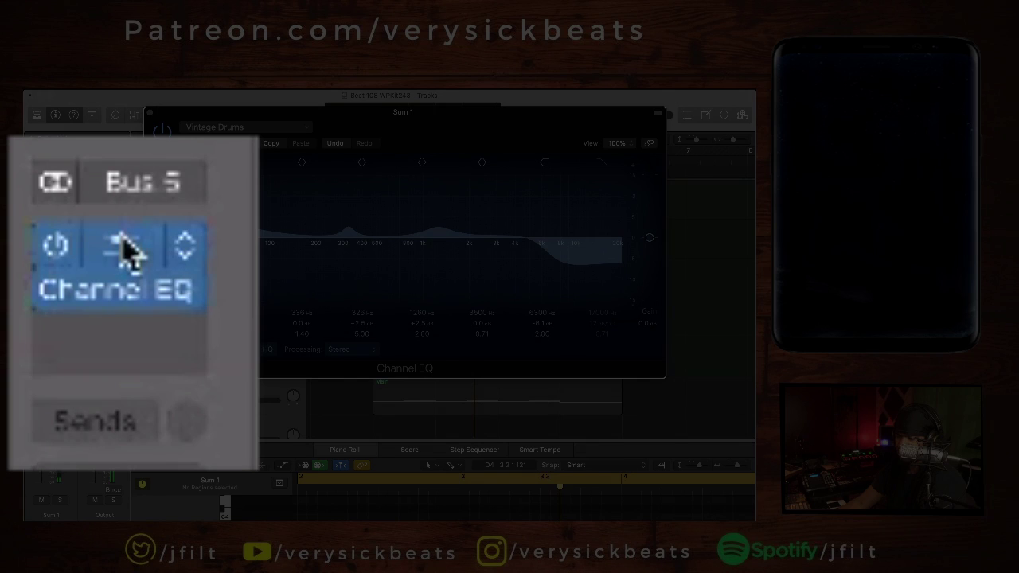
mouse_move(50, 292)
mouse_down()
mouse_move(37, 316)
mouse_move(51, 306)
mouse_up()
drag(125, 319, 109, 332)
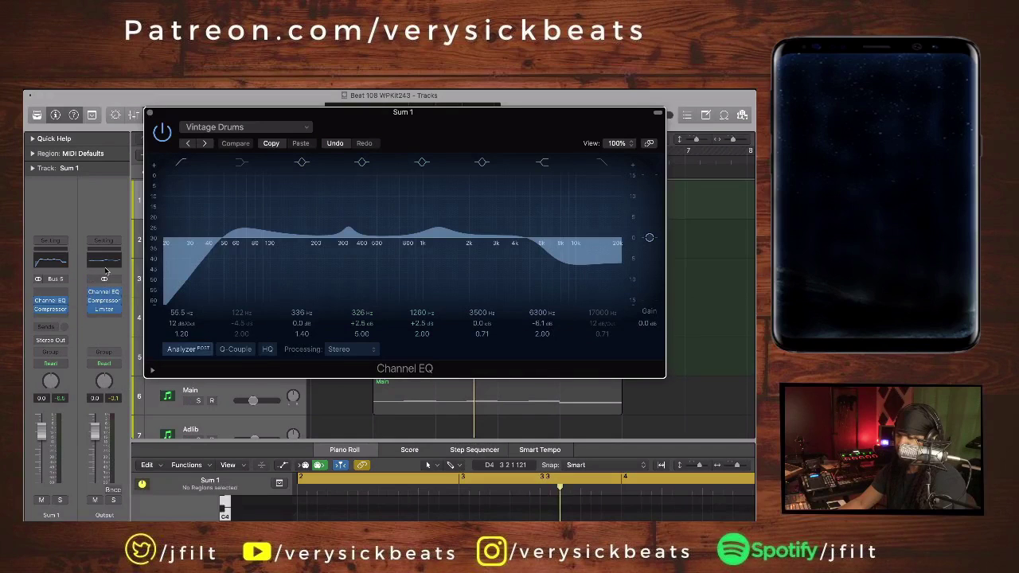
Play the drums and compare the stack's sound with the Channel EQ bypassed and active, leaving it active
key(space)
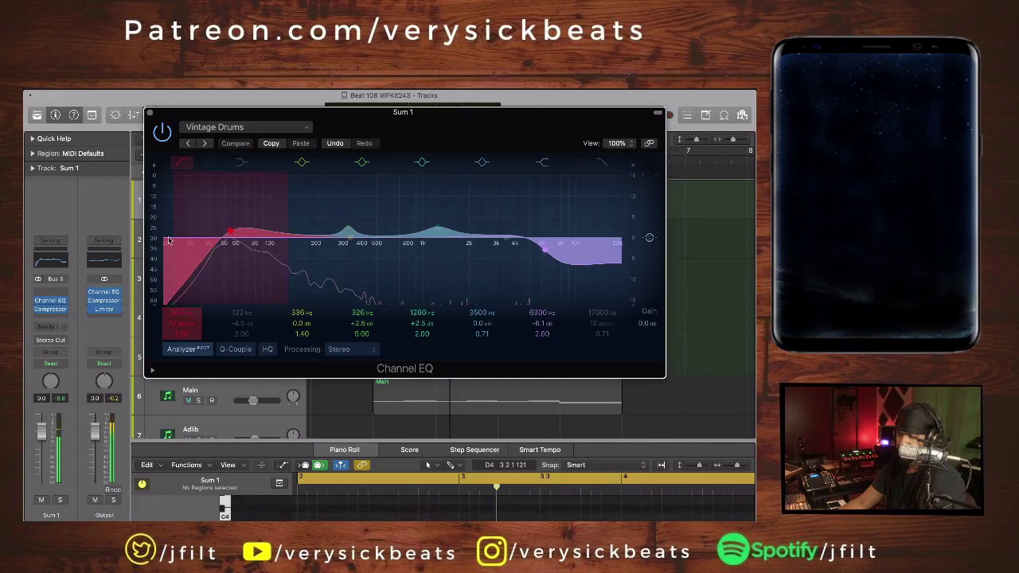
click(162, 132)
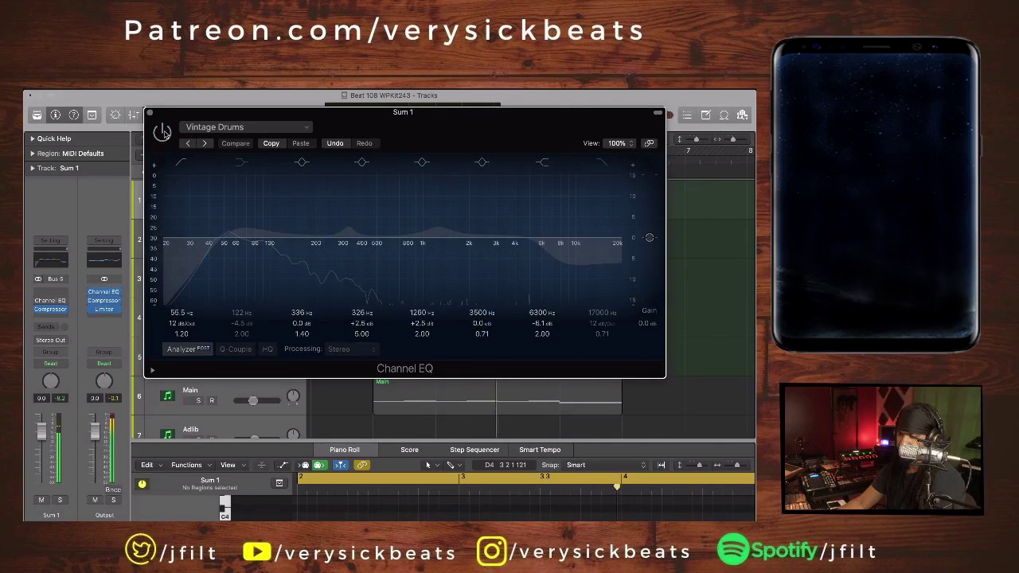
click(163, 133)
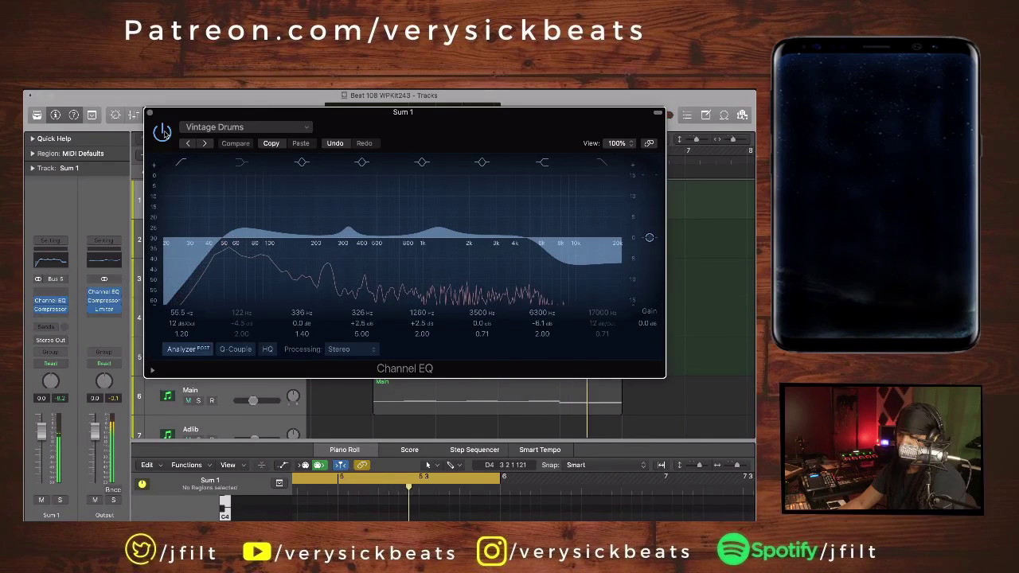
click(162, 132)
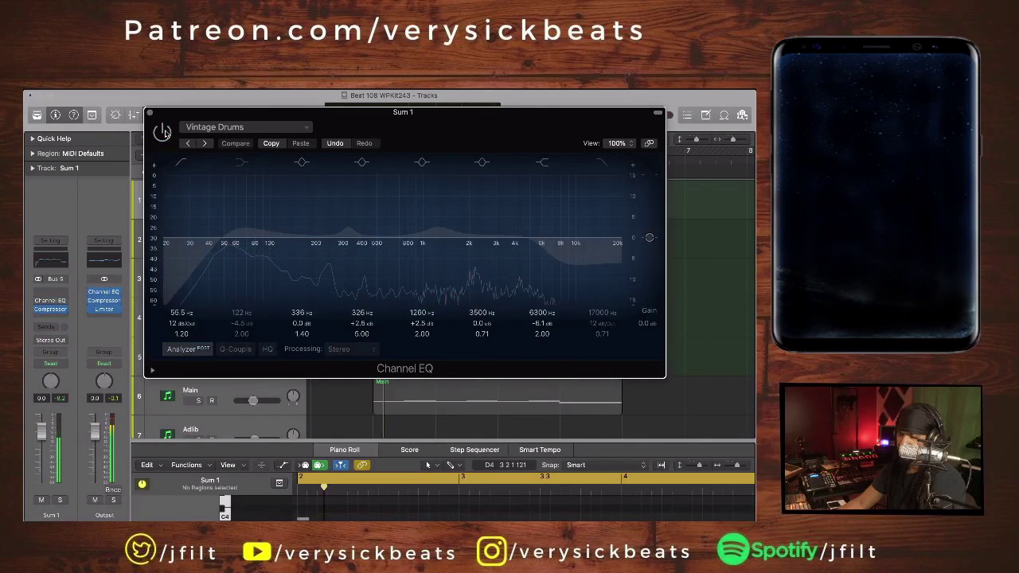
click(163, 132)
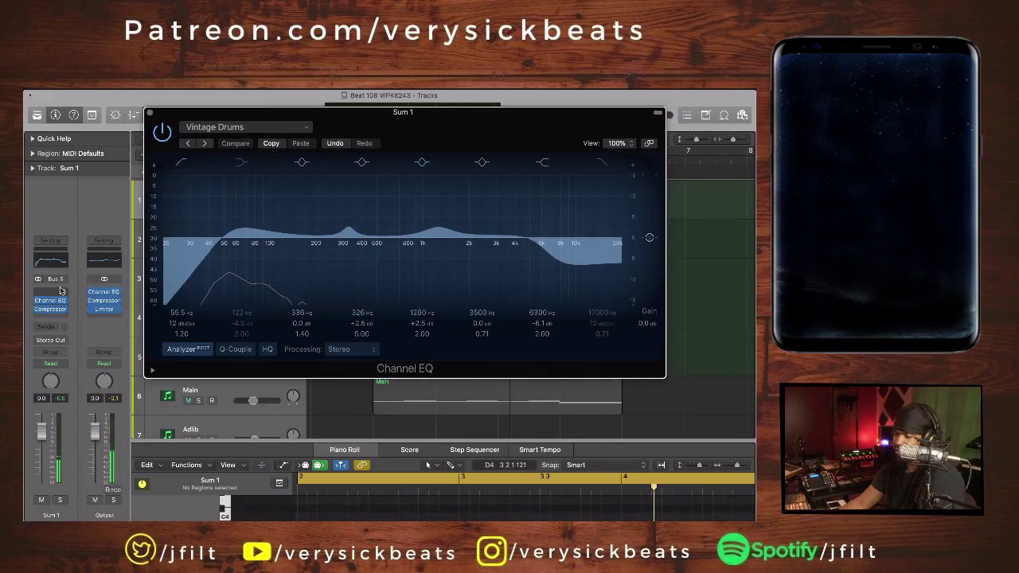
Close the Channel EQ window and listen to the drums with the EQ placed ahead of the Compressor
mouse_move(51, 315)
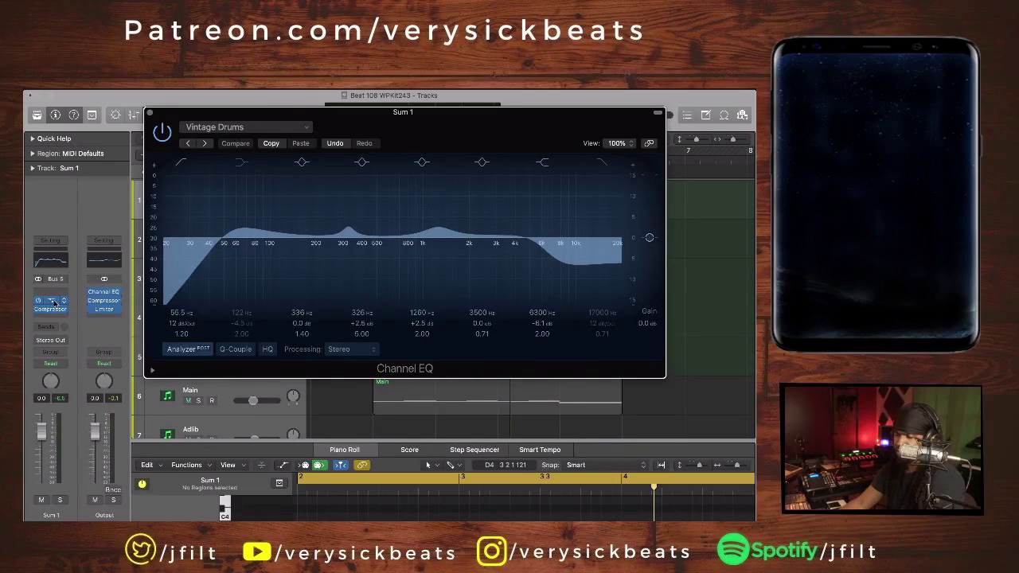
click(52, 302)
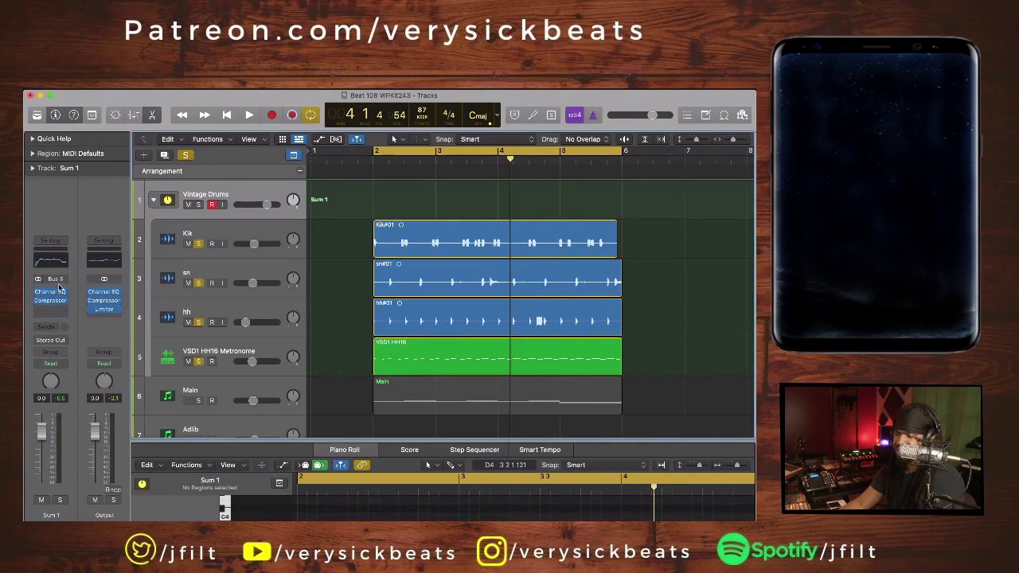
key(space)
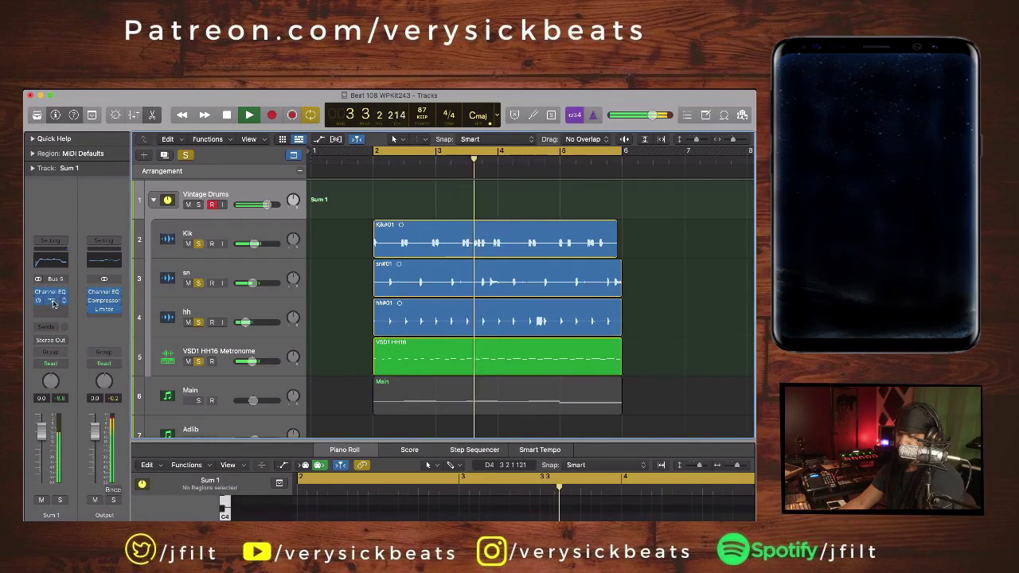
key(space)
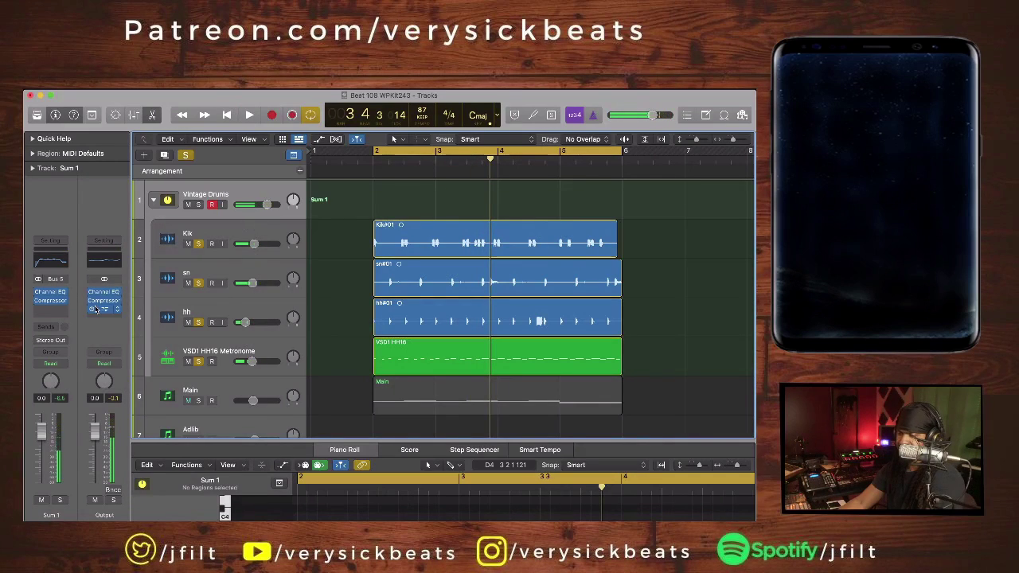
key(space)
click(54, 294)
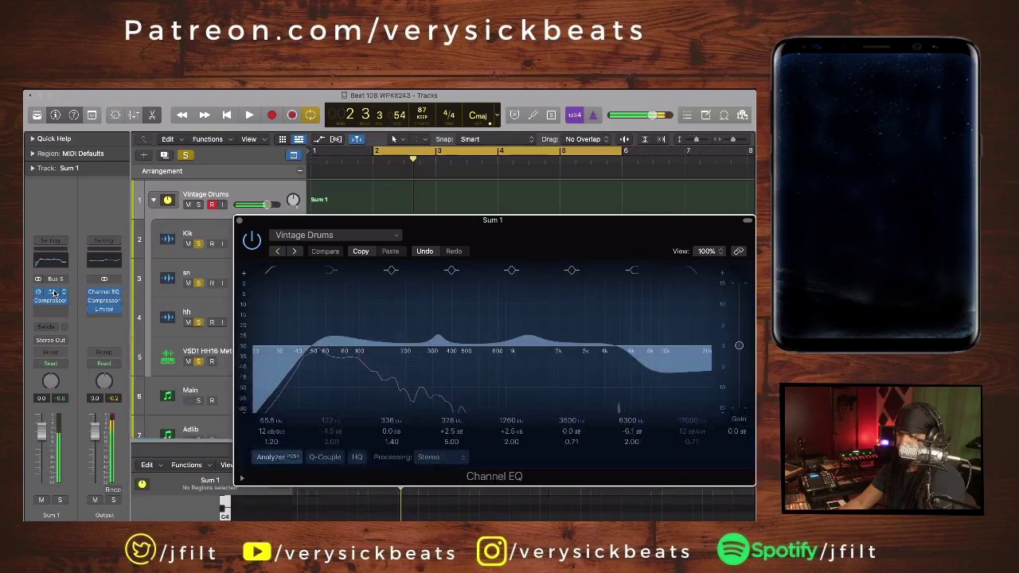
click(239, 221)
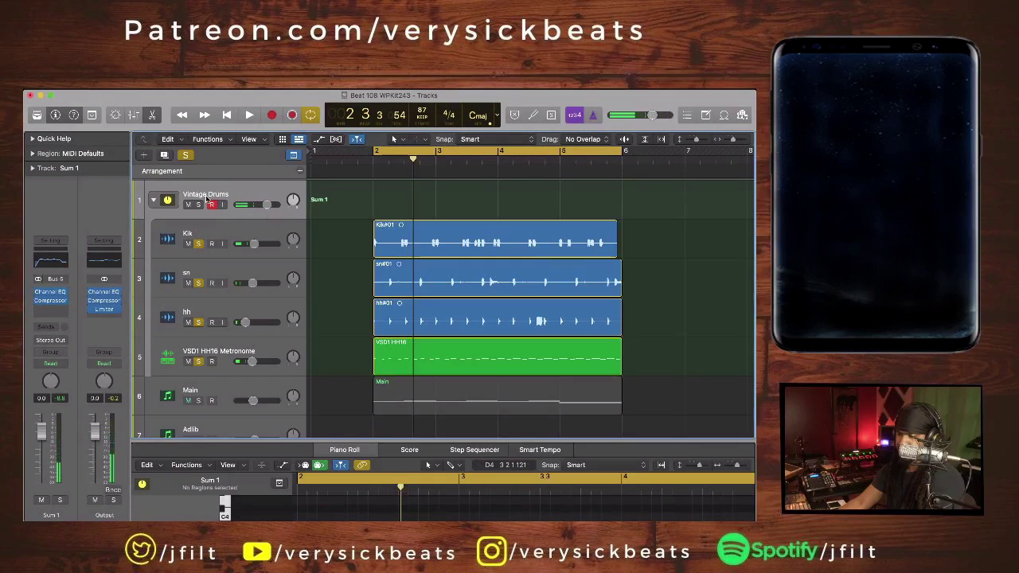
Start playback and turn off solo on the Kik, sn, hh and VSD1 HH16 Metronome tracks to hear the full beat
key(space)
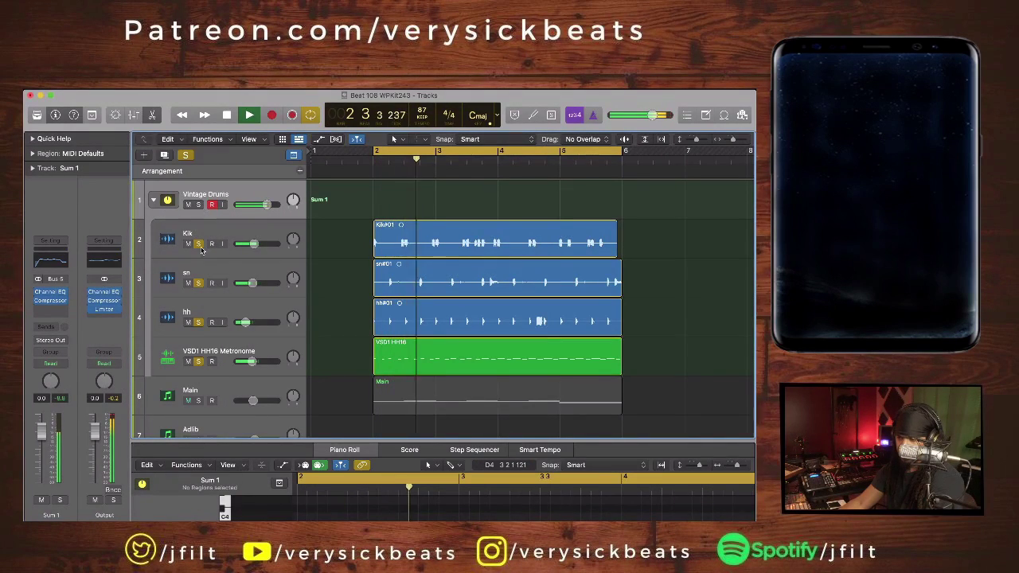
click(198, 243)
click(198, 282)
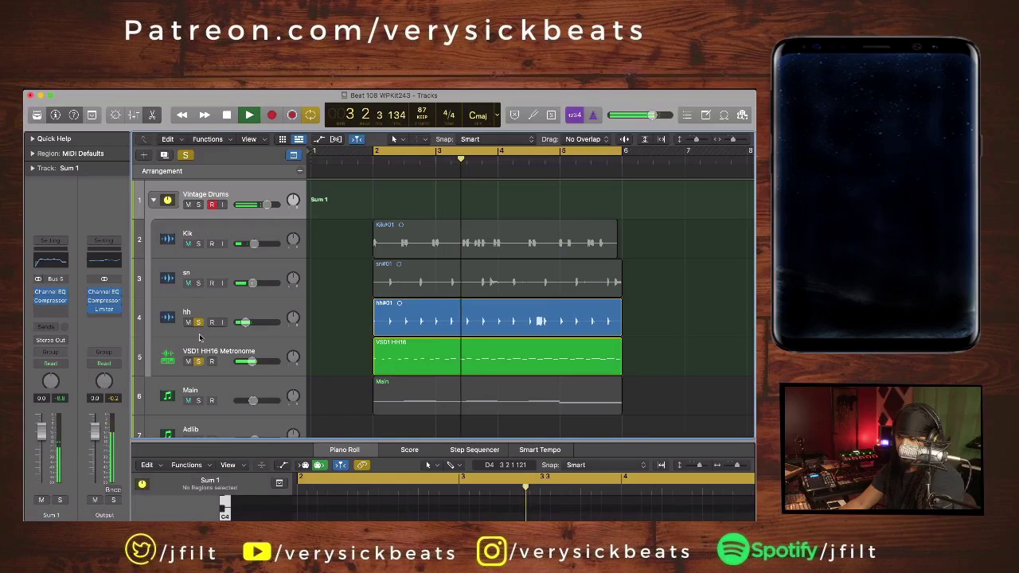
click(199, 354)
click(198, 321)
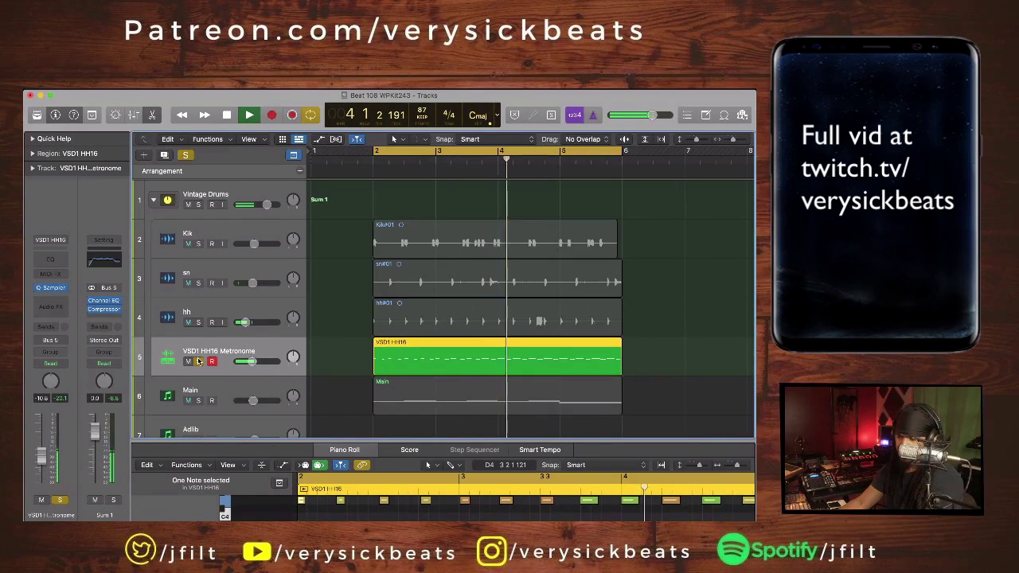
click(198, 361)
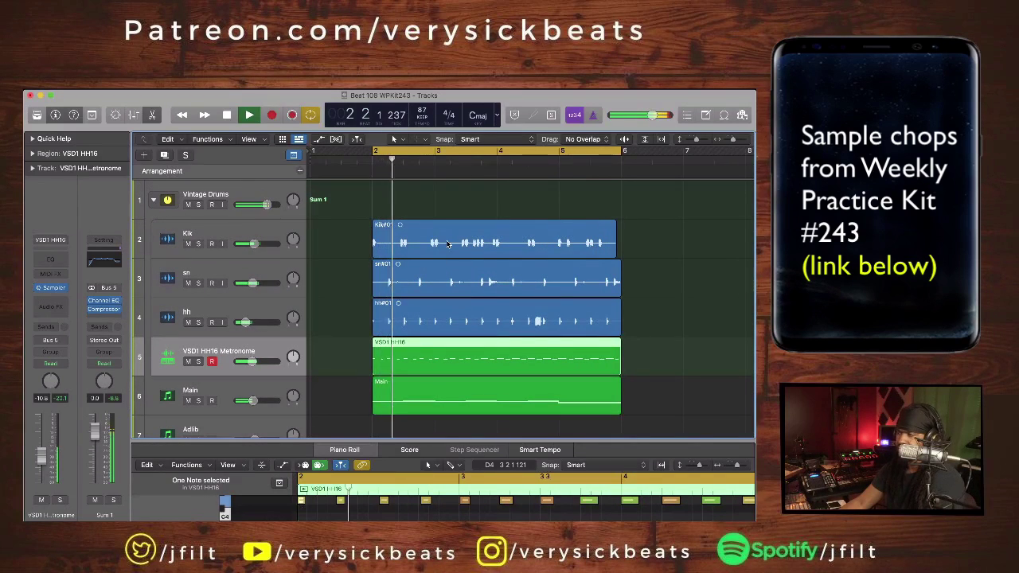
scroll(438, 271, down, 2)
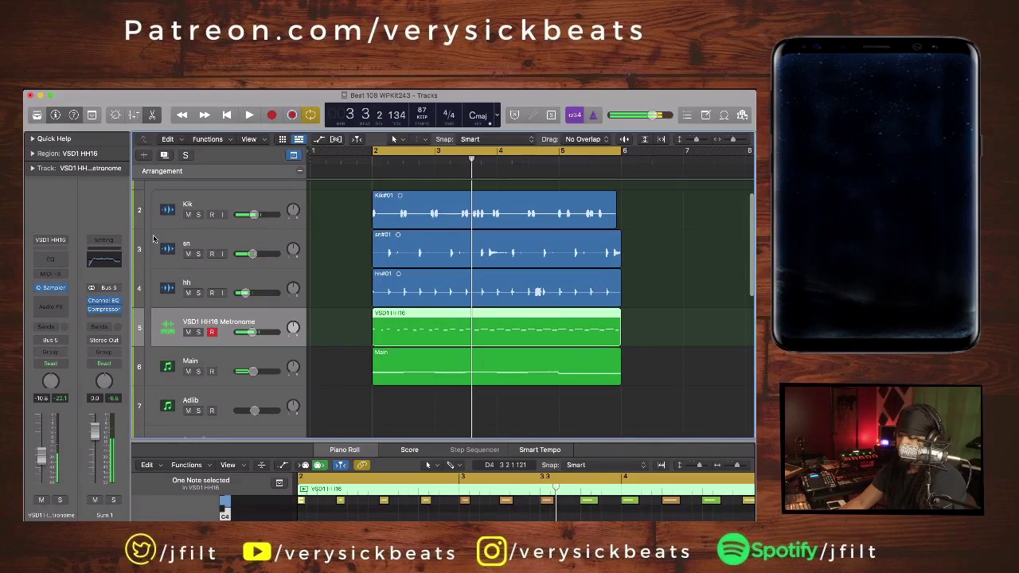
scroll(220, 201, up, 2)
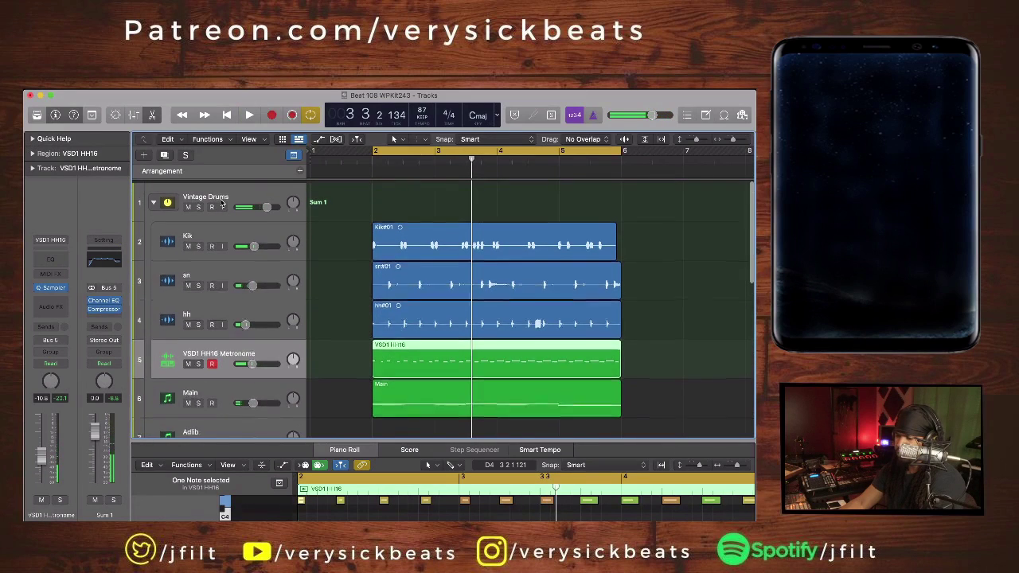
click(215, 293)
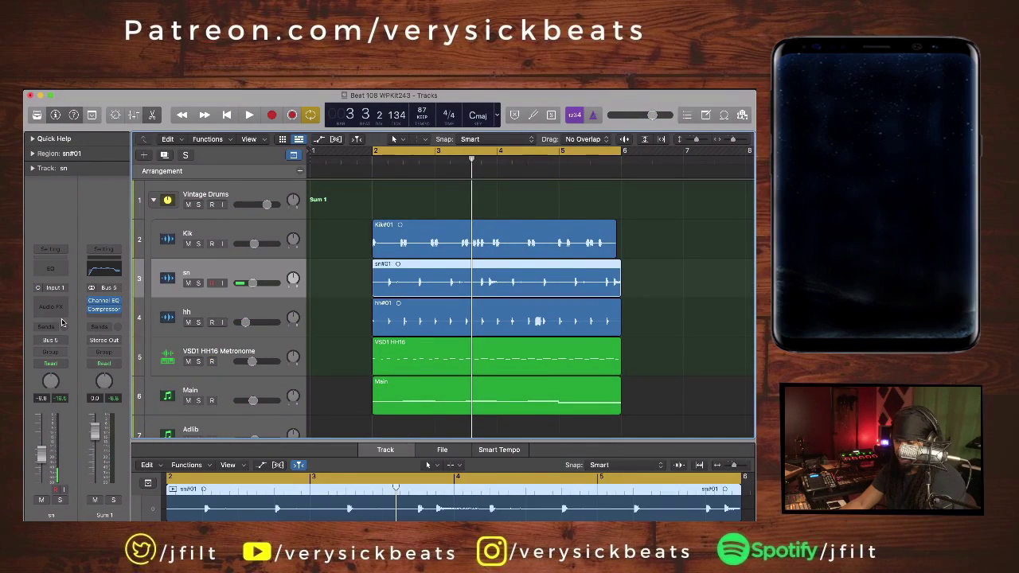
Add a Bus 6 send to the Vintage Drums stack and insert a stereo ChromaVerb on the bus's aux channel
click(232, 193)
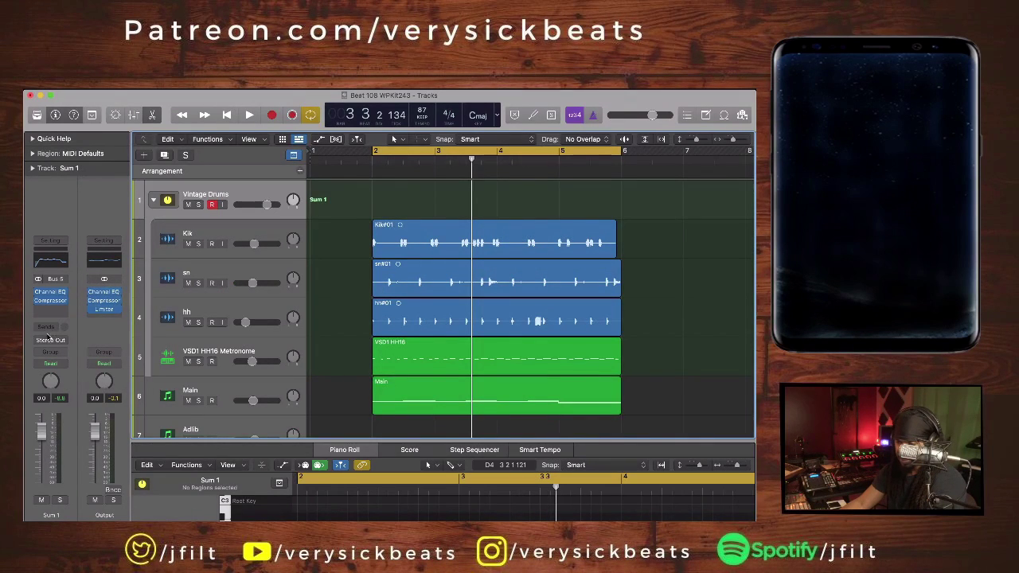
click(120, 294)
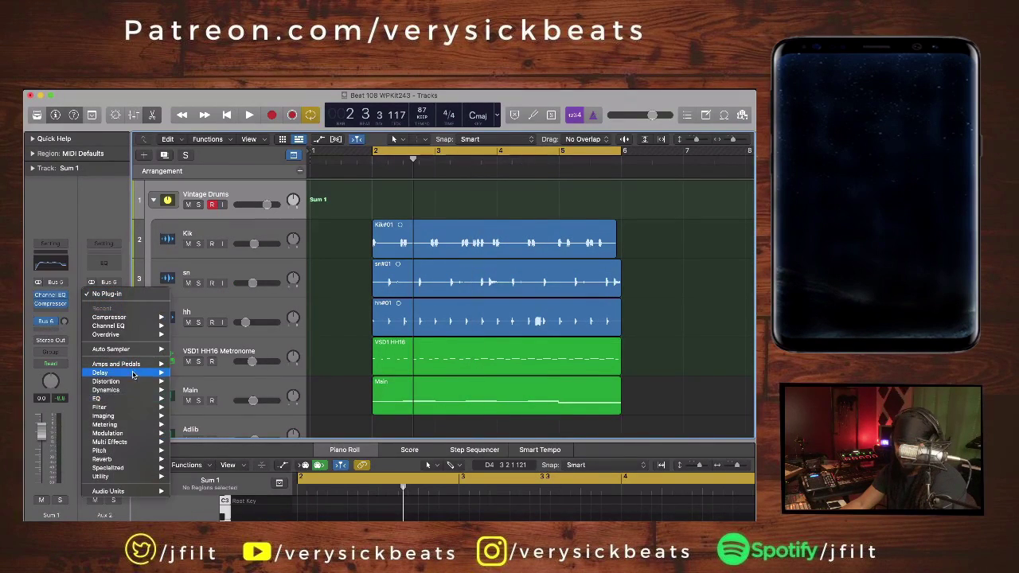
mouse_move(133, 383)
mouse_move(102, 459)
mouse_move(200, 460)
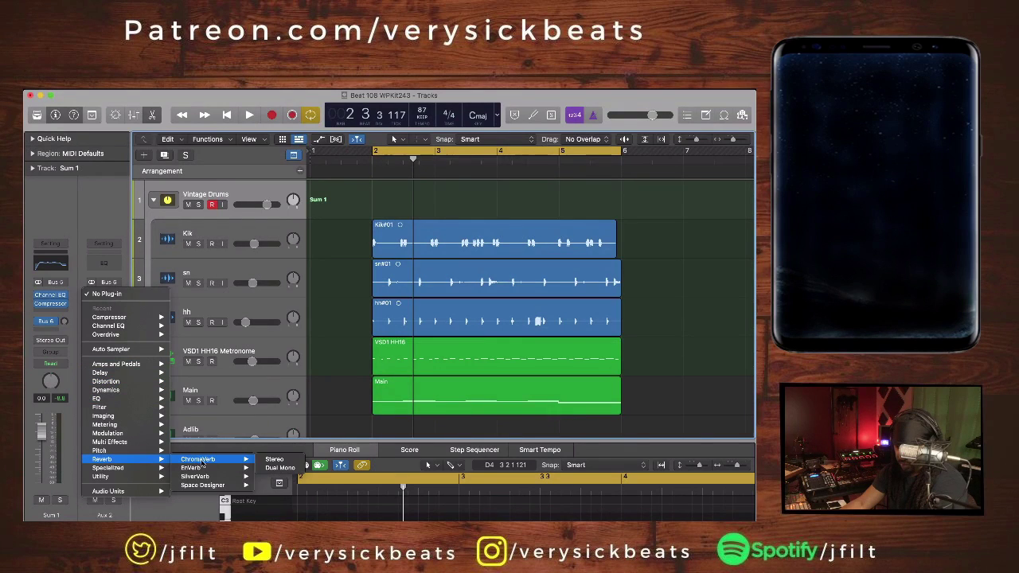
click(271, 461)
Load ChromaVerb's Modest Drum Room preset from the Rooms category
click(334, 138)
mouse_move(291, 366)
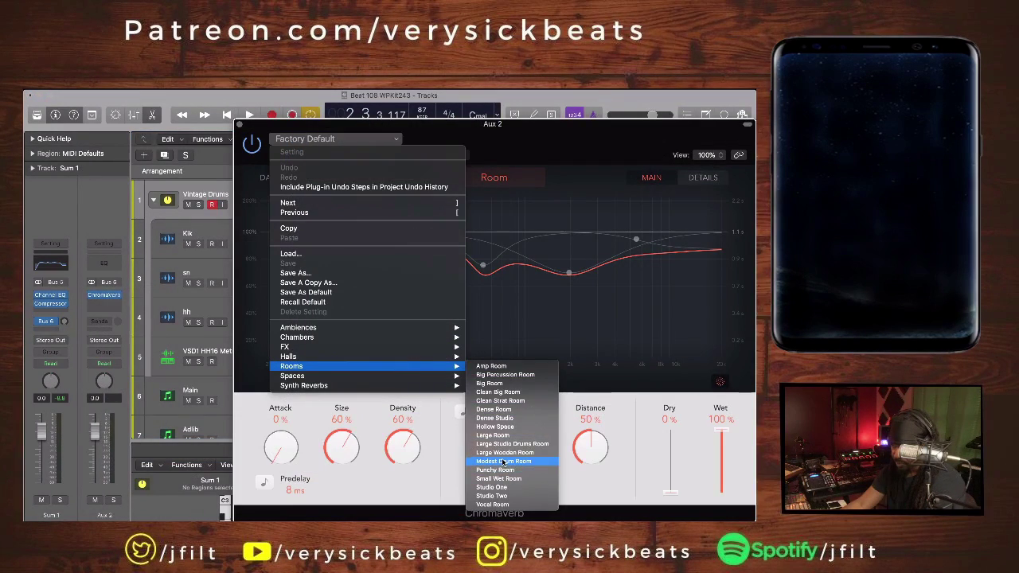
click(503, 462)
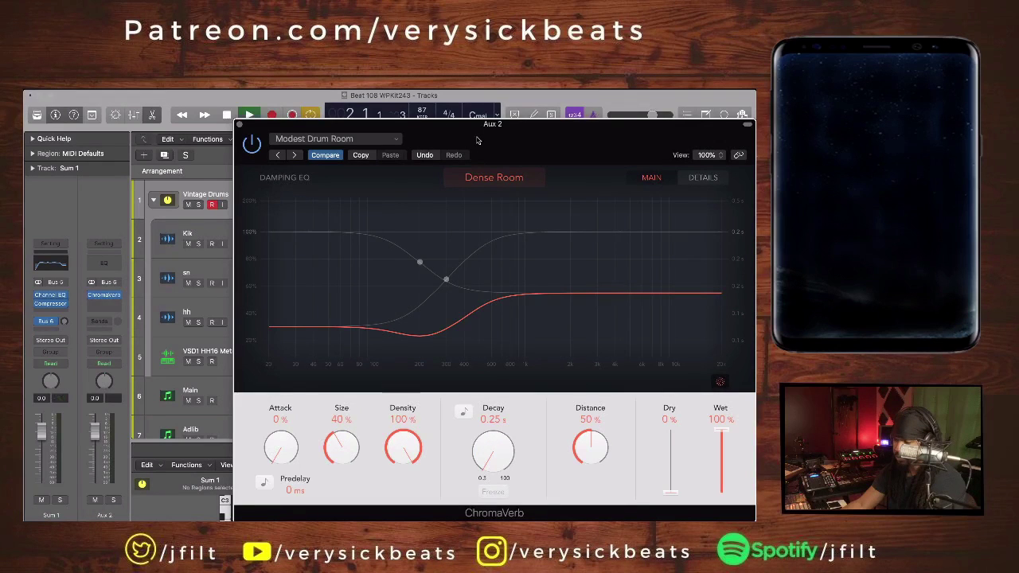
drag(489, 138, 465, 114)
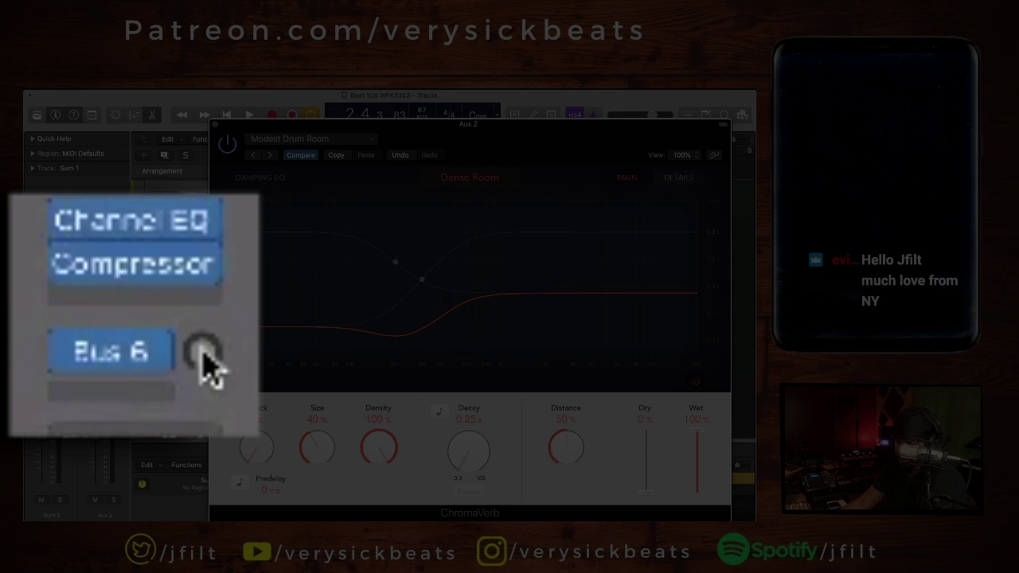
Raise the stack's Bus 6 send to about -9.2 dB during playback, easing it back slightly to set the reverb amount
drag(65, 323, 66, 314)
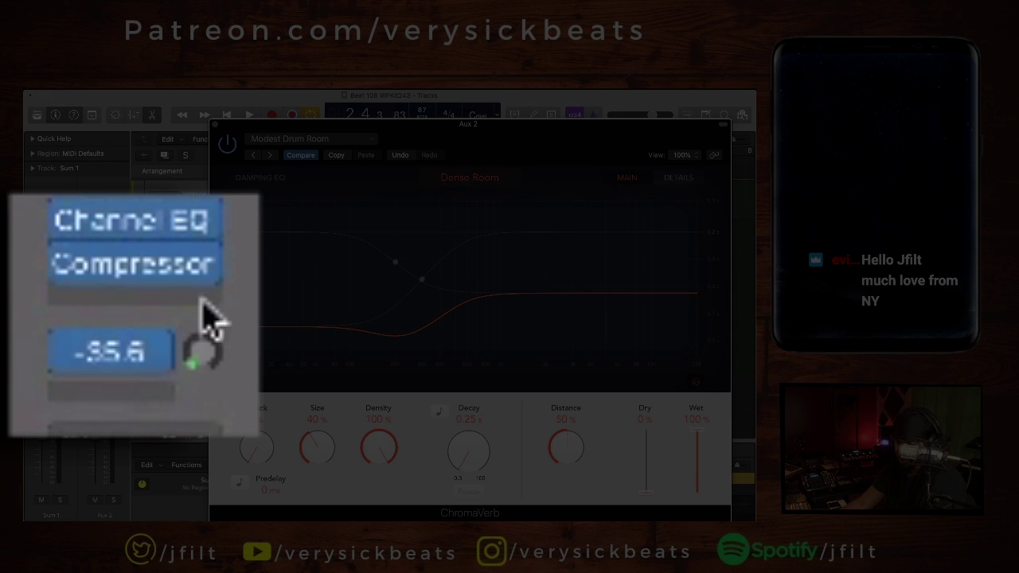
drag(202, 299, 222, 191)
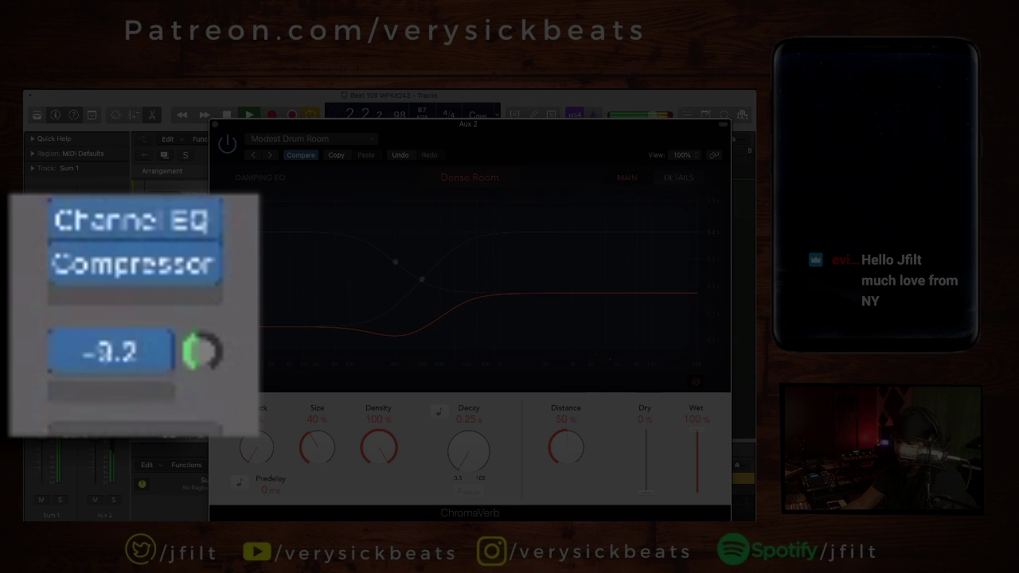
drag(203, 351, 202, 372)
mouse_move(221, 196)
mouse_down()
mouse_move(205, 210)
mouse_move(220, 204)
mouse_up()
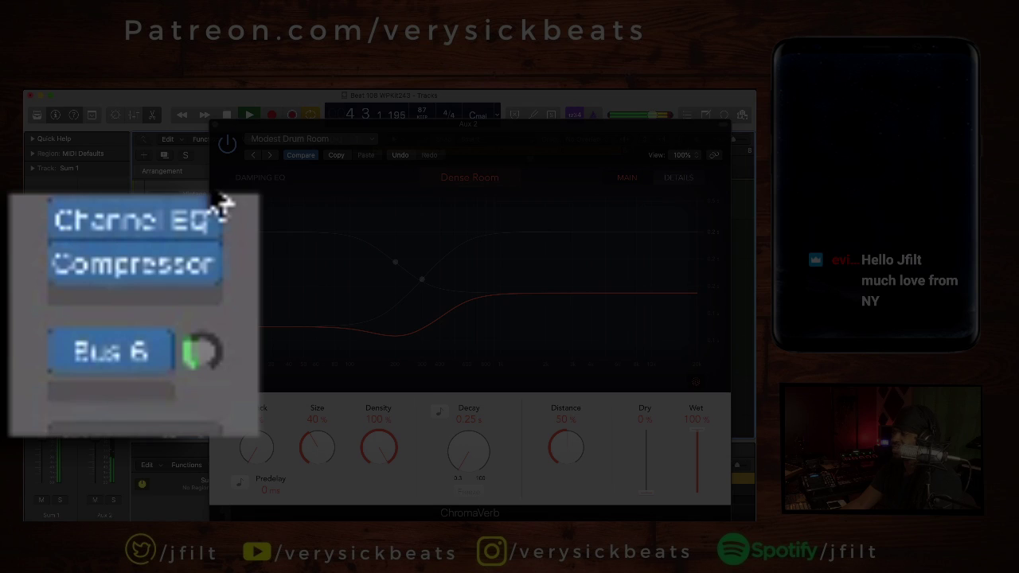
Change ChromaVerb's room type to Airy, audition it during playback, and close the plug-in window
click(469, 177)
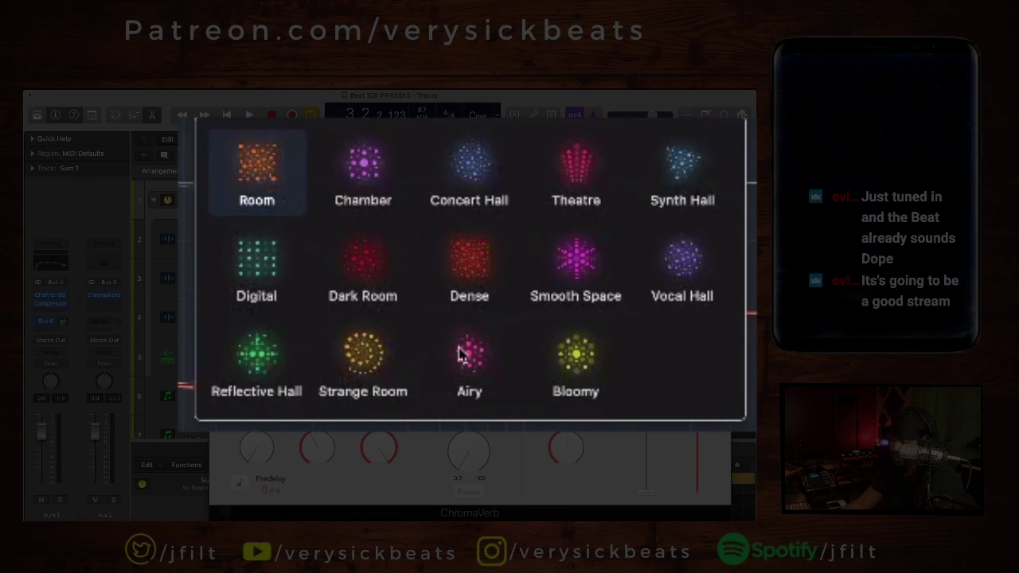
click(460, 354)
key(space)
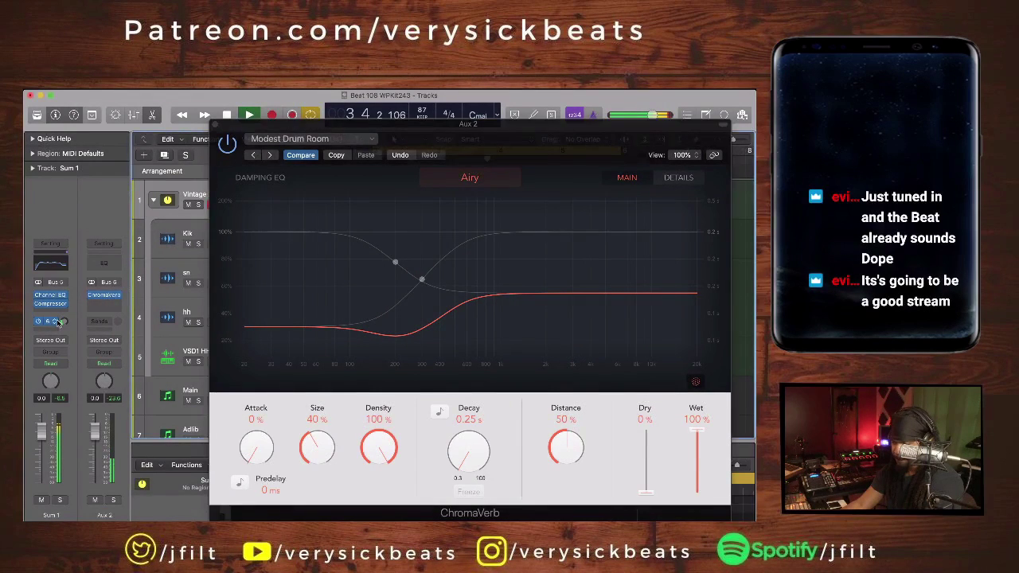
key(space)
key(super+w)
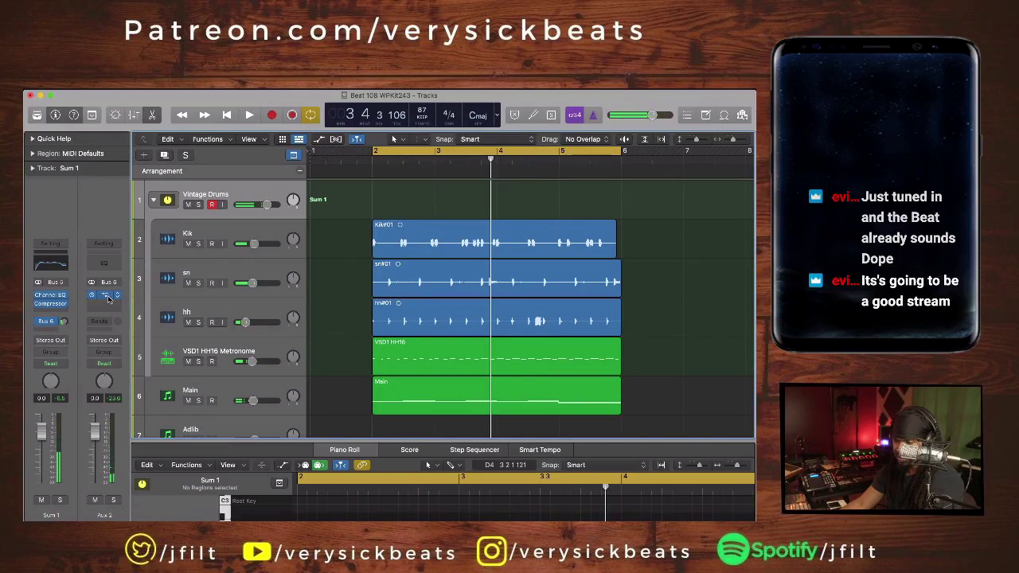
Insert a stereo Tape Delay below ChromaVerb on the aux channel and adjust the drum stack's Bus 6 send during playback
scroll(175, 286, down, 1)
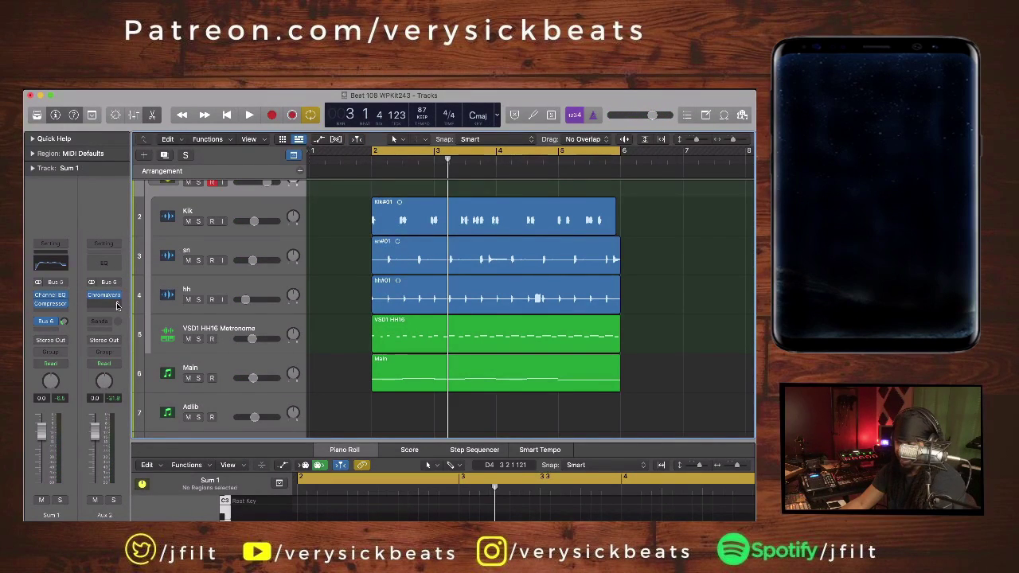
click(117, 305)
mouse_move(119, 390)
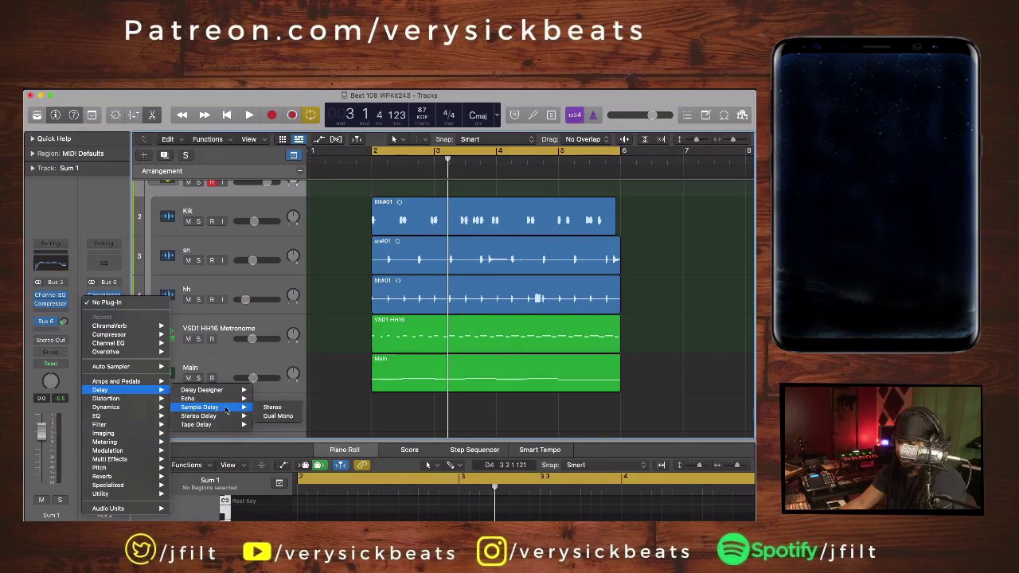
mouse_move(217, 430)
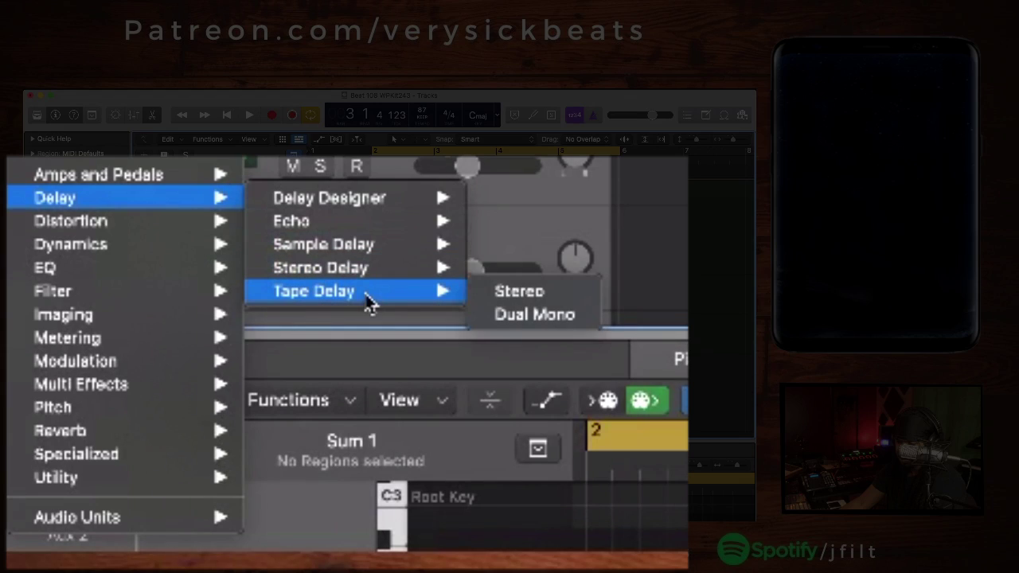
click(519, 288)
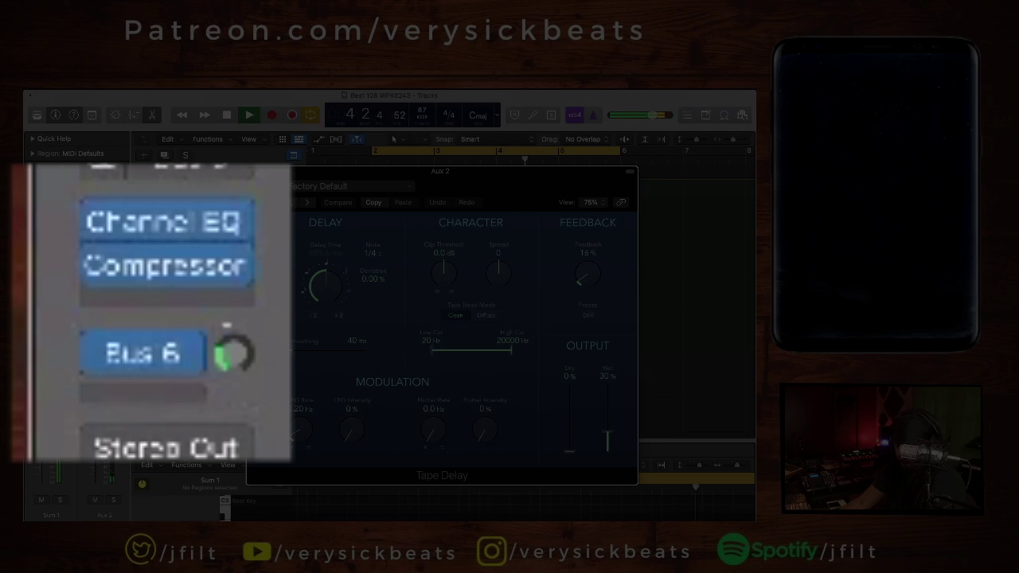
drag(226, 326, 227, 343)
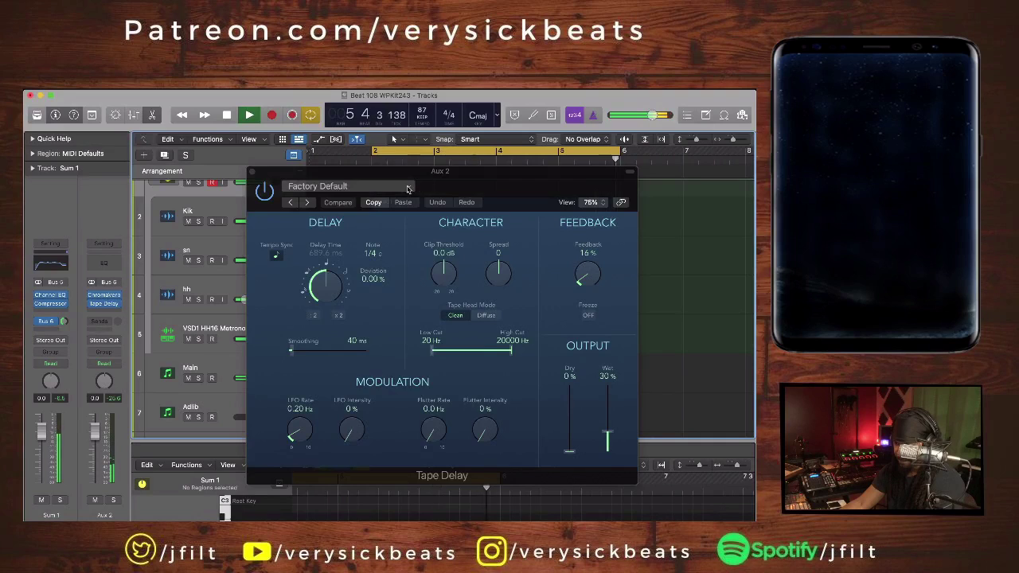
Load Tape Delay's 1\4 Note Flutter preset, set its wet output to 57%, and close the plug-in window
click(408, 189)
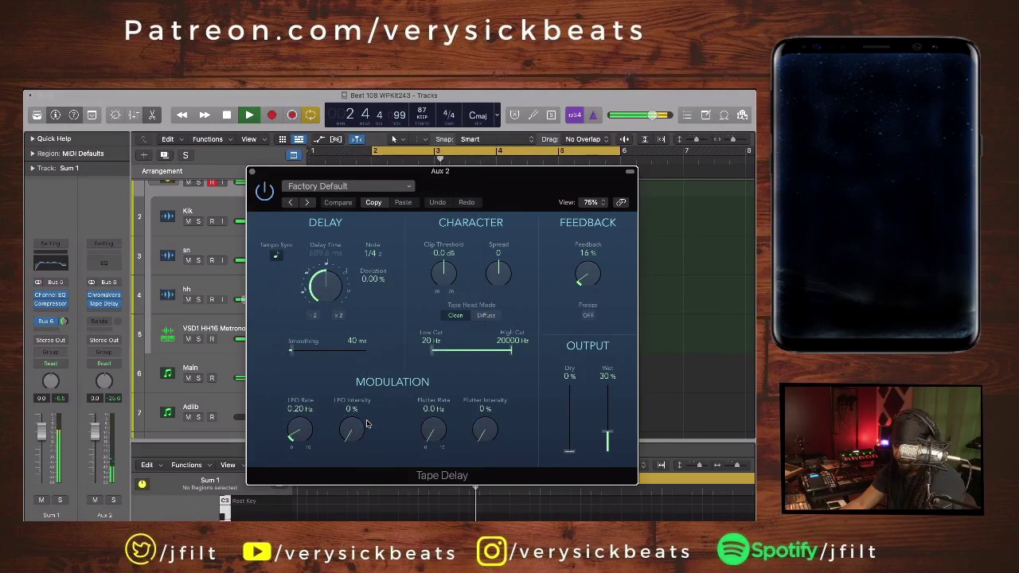
click(402, 265)
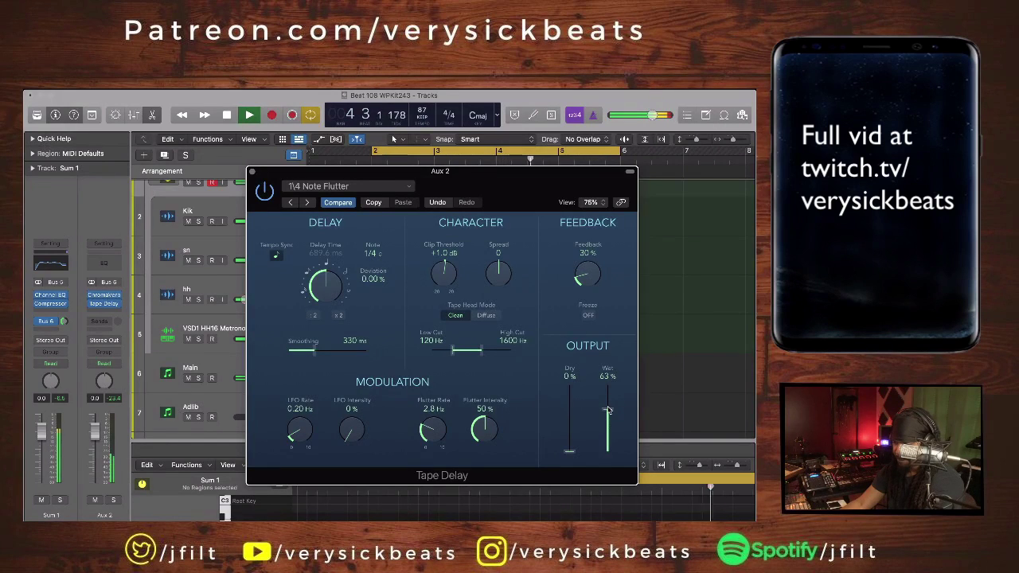
drag(607, 413, 607, 415)
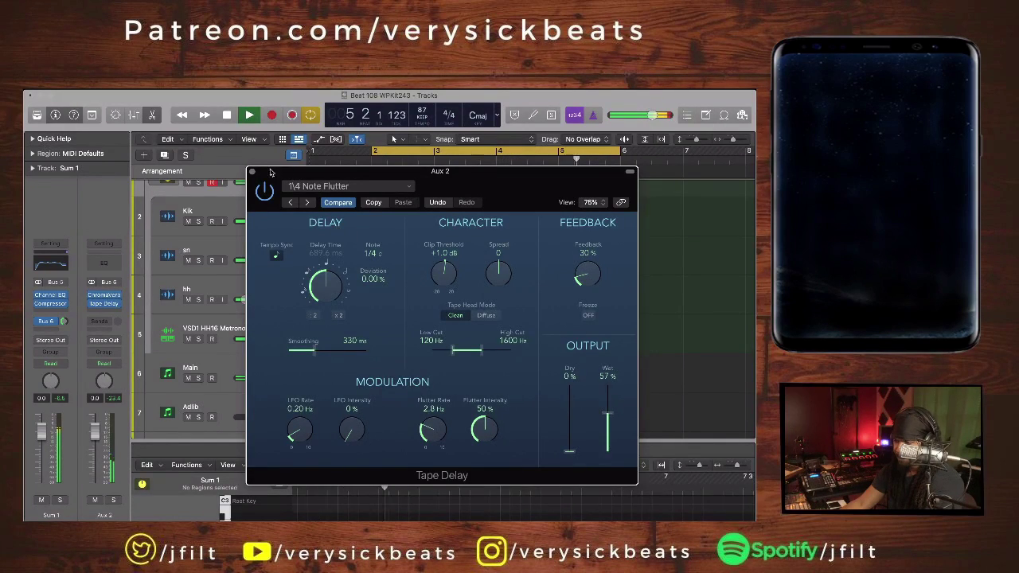
drag(282, 181, 263, 127)
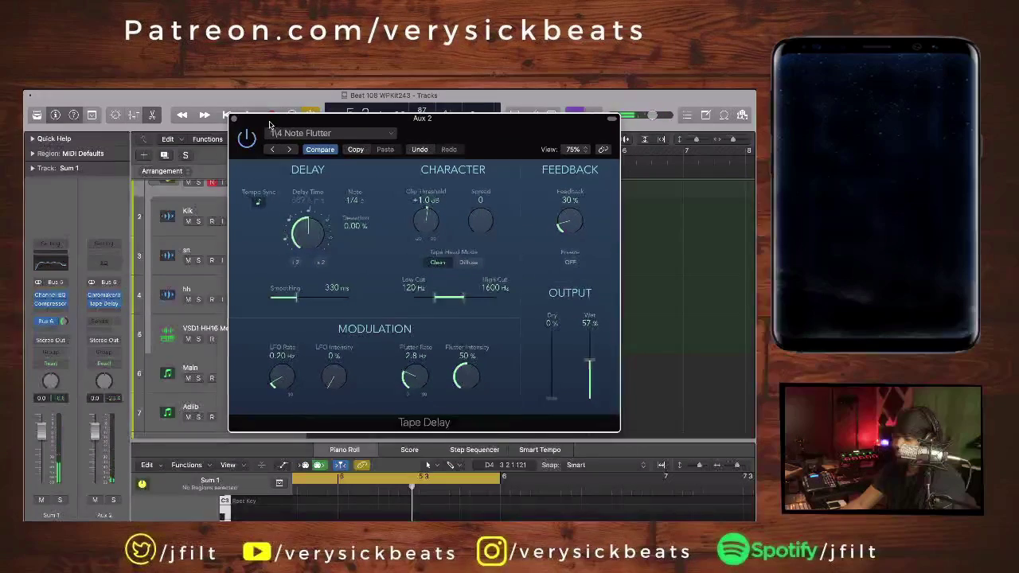
key(super+w)
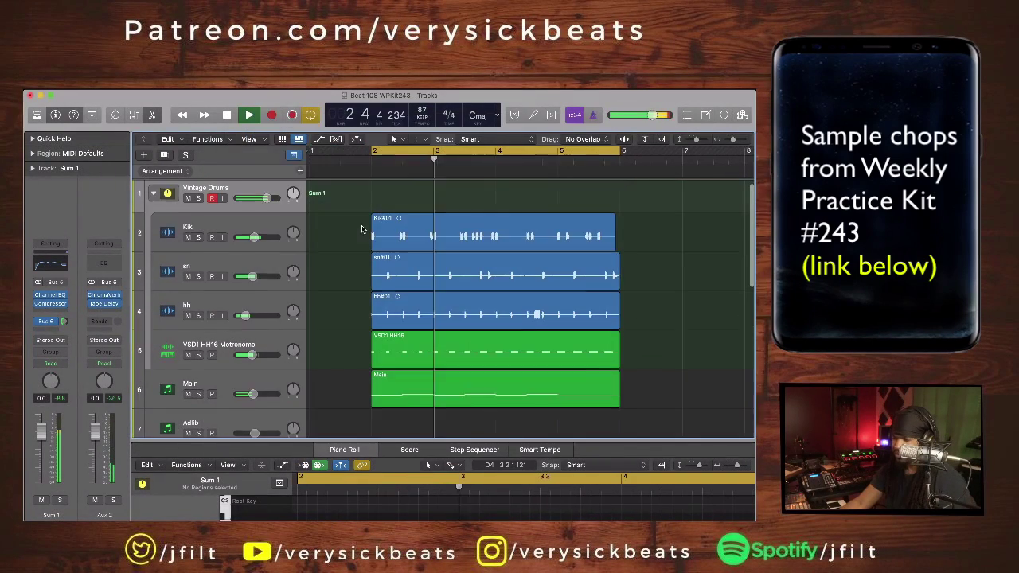
Solo the Kik track briefly, and audition it against the full beat with the delay running
click(199, 238)
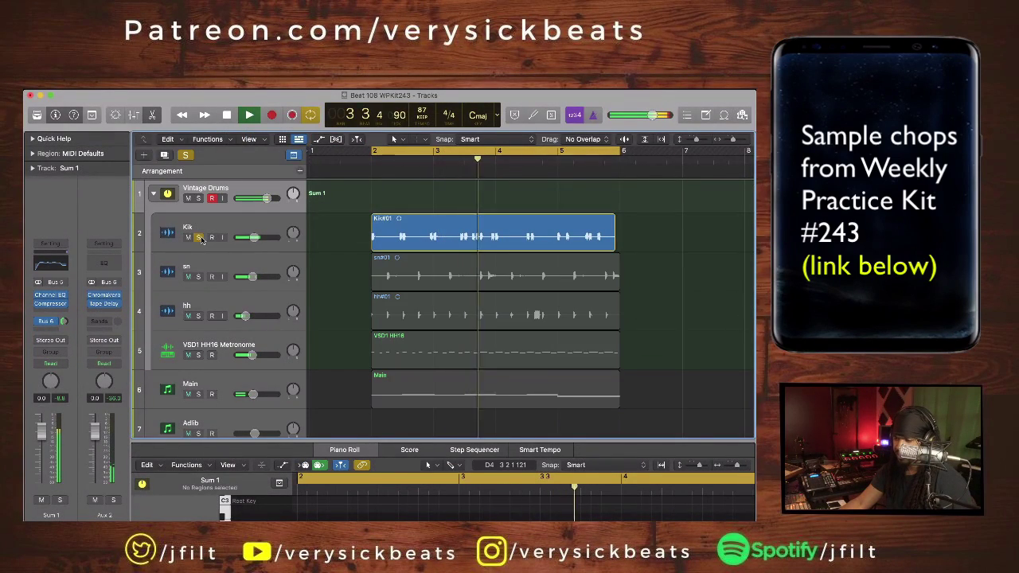
click(198, 237)
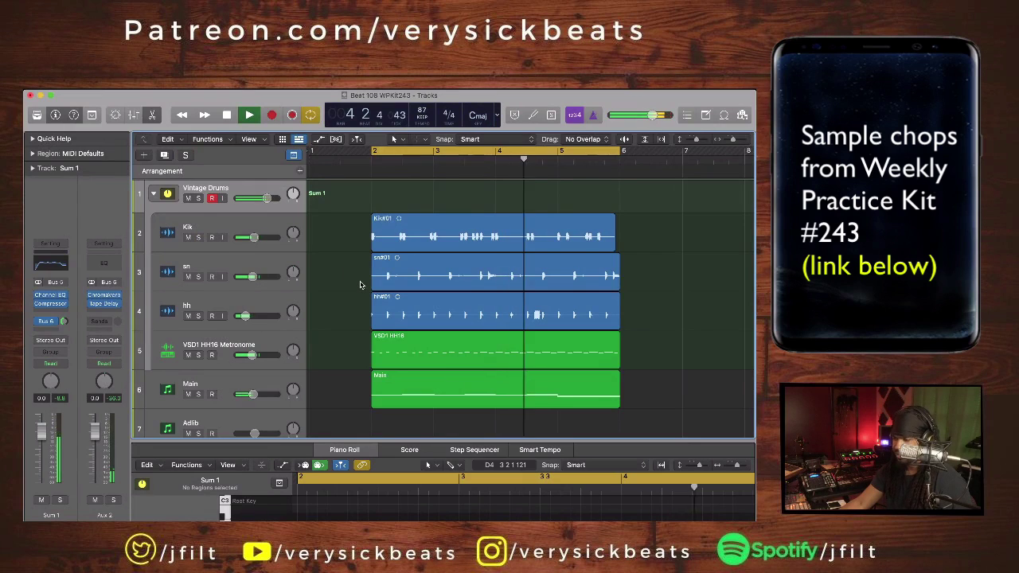
scroll(360, 285, down, 2)
key(space)
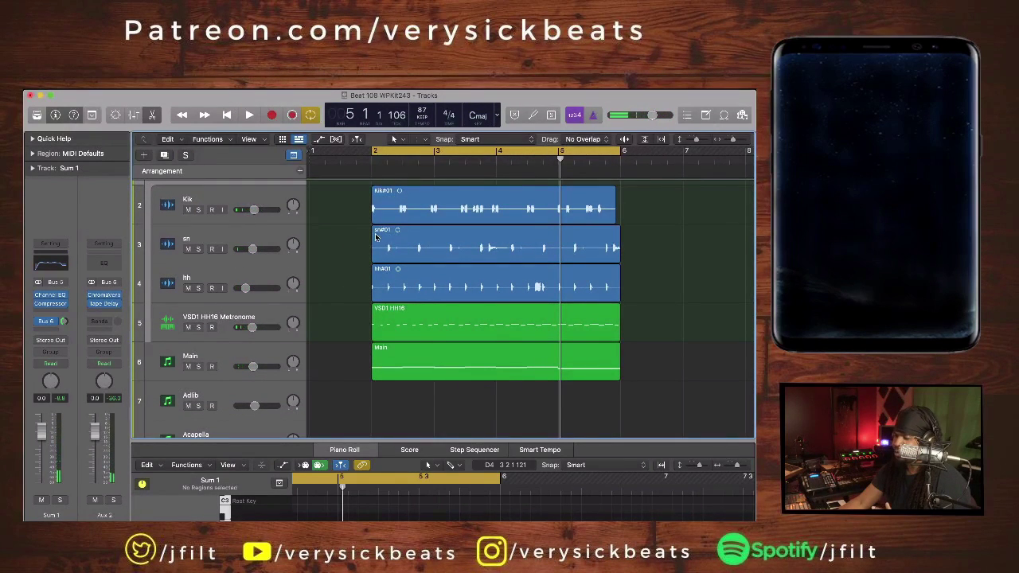
scroll(367, 248, up, 2)
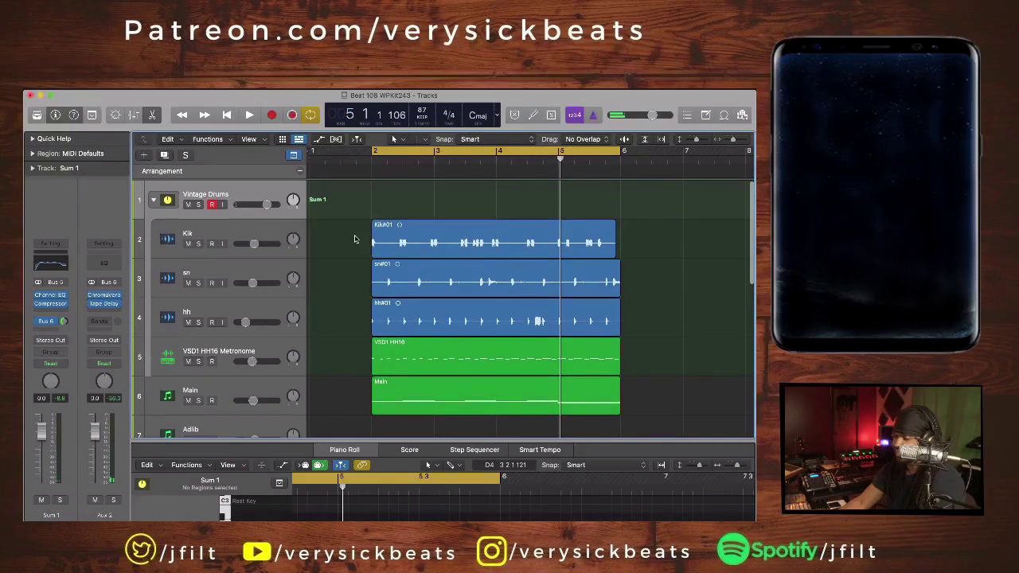
key(space)
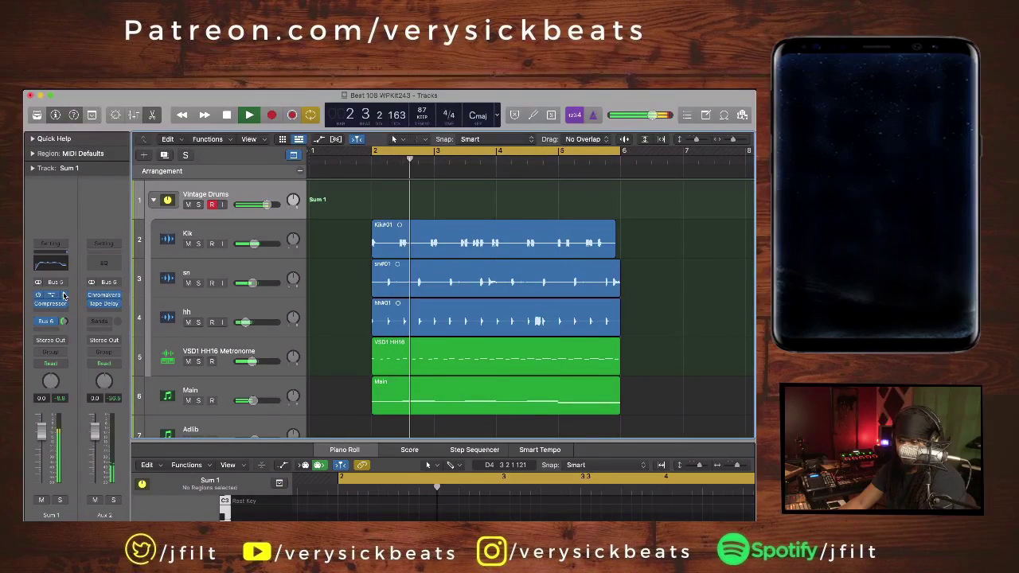
Reopen Tape Delay, load its Ultra Dub preset with the wet output at 17%, and stop playback after closing the window
click(104, 306)
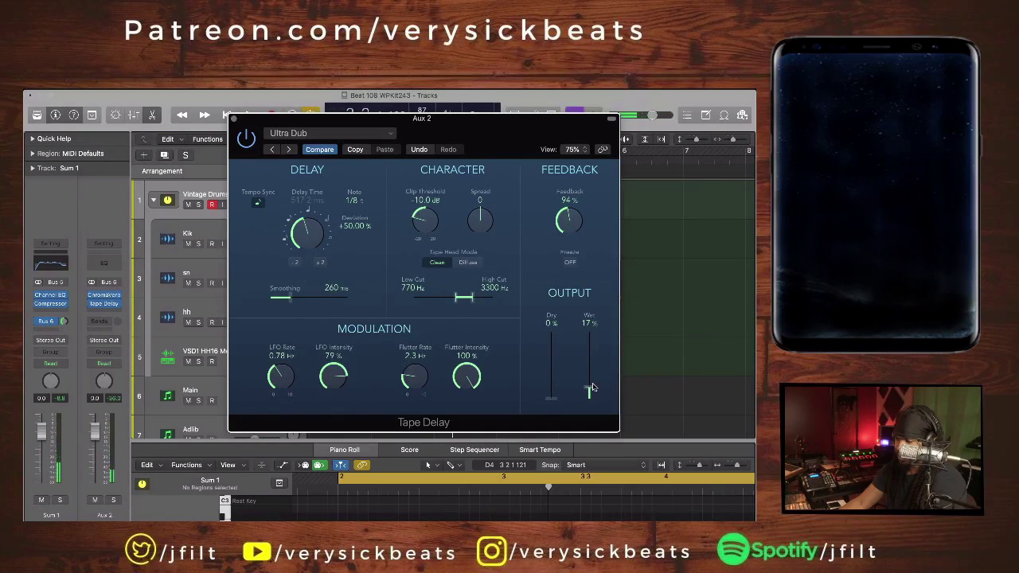
key(super+w)
key(space)
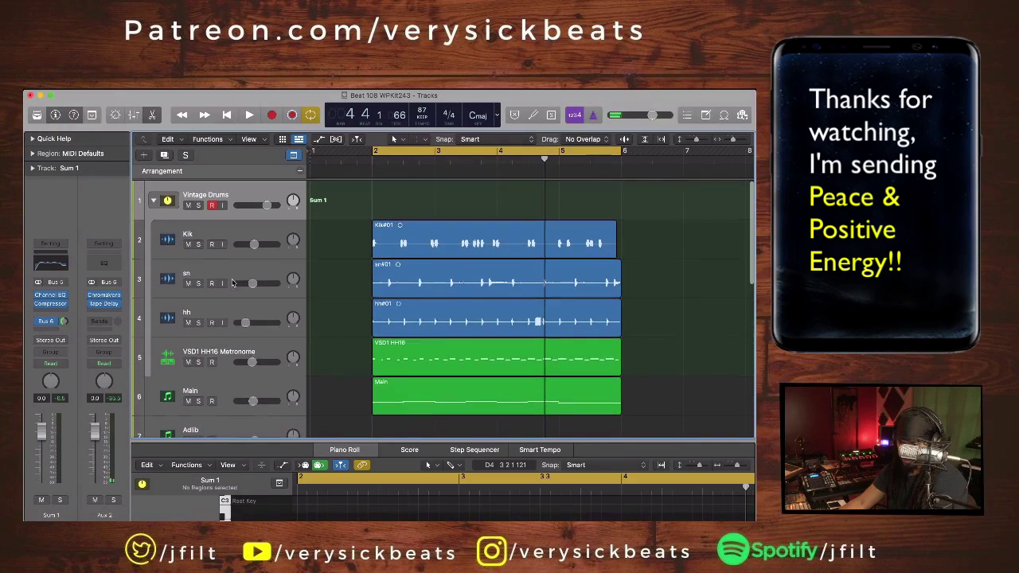
Play the beat with the Vintage Drums stack soloed, and compare it with the full mix
click(51, 283)
click(53, 283)
key(space)
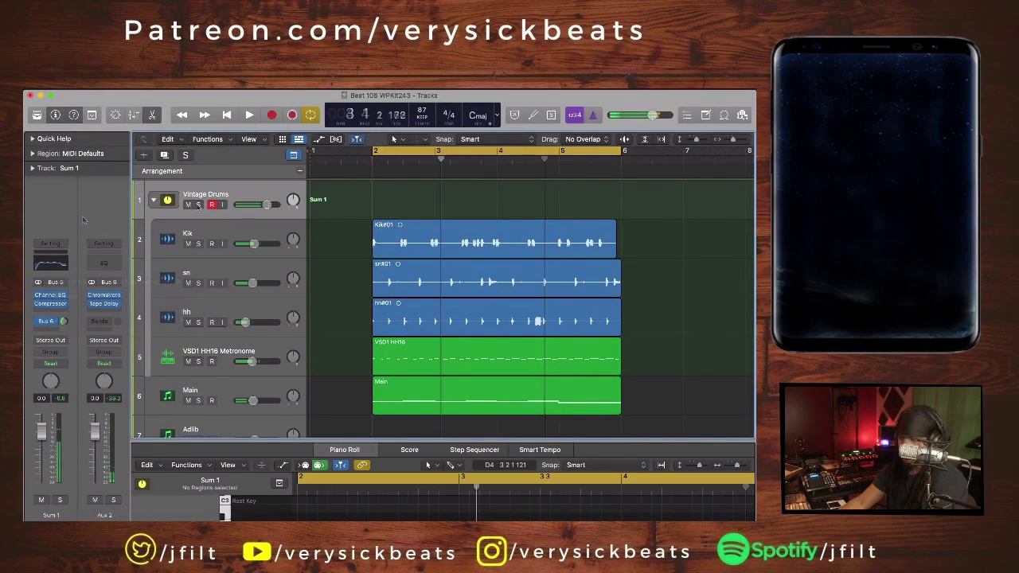
key(space)
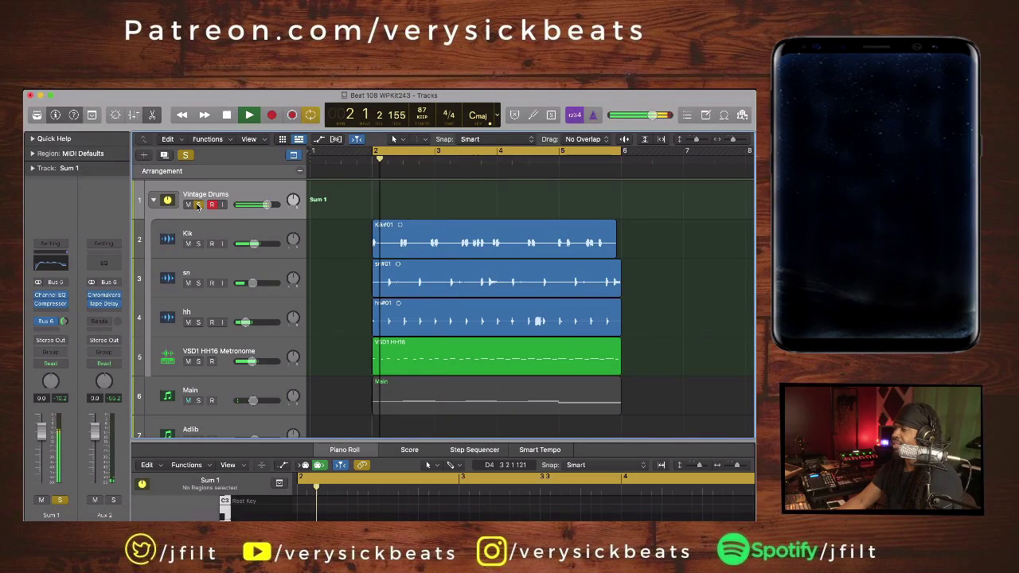
scroll(334, 358, down, 2)
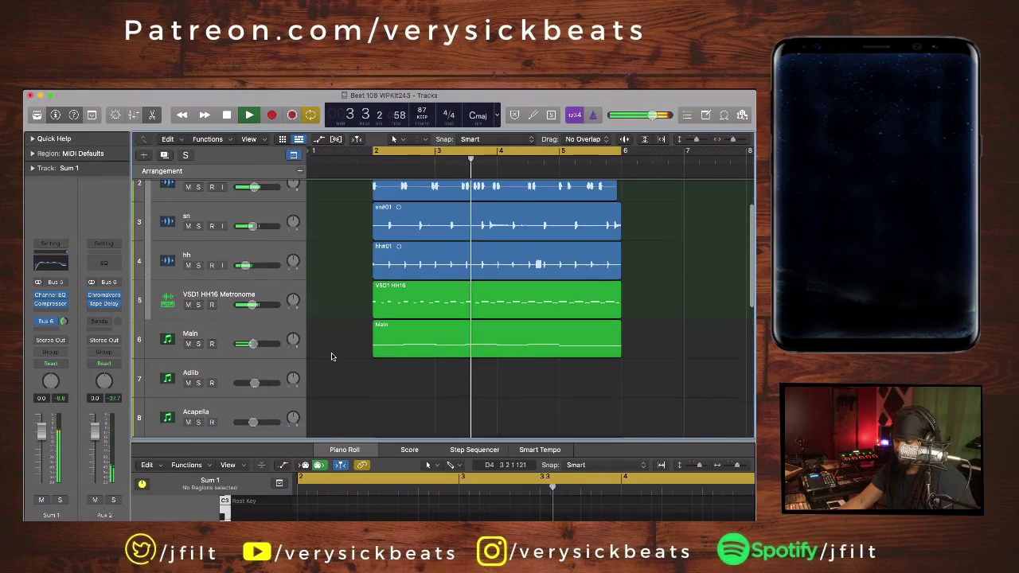
scroll(331, 356, up, 1)
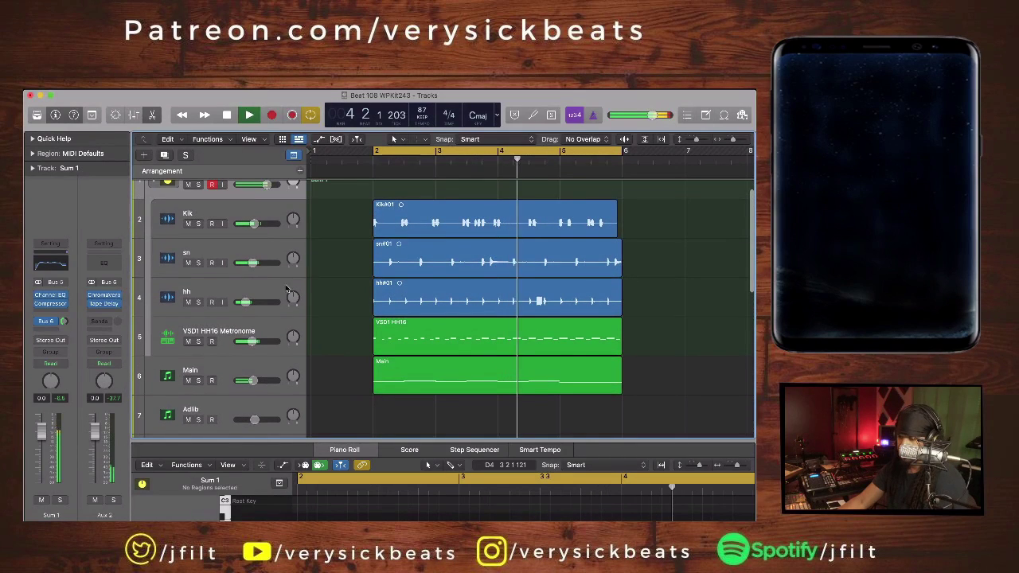
Select the sn track and stop playback
click(228, 248)
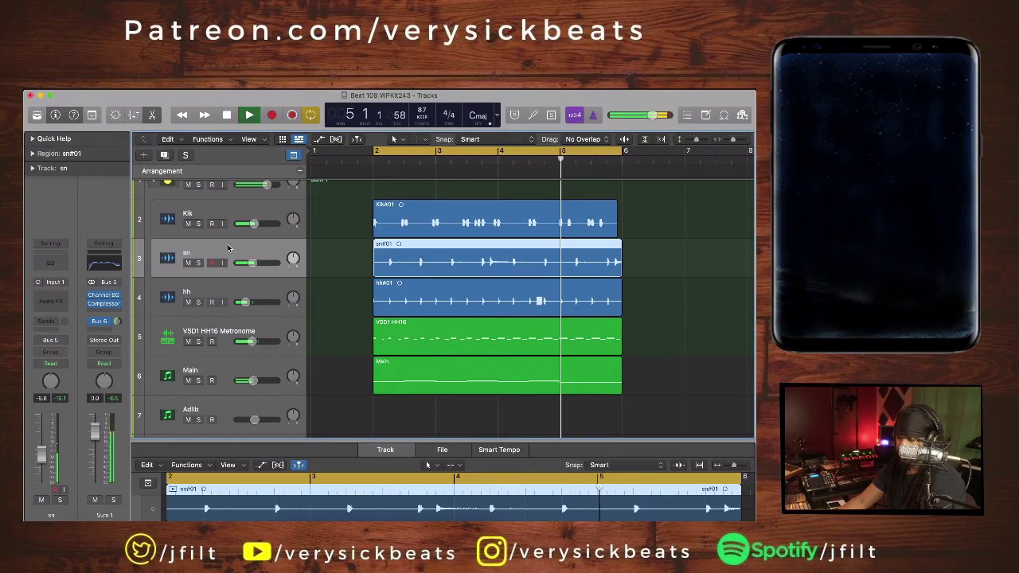
key(space)
scroll(227, 247, up, 1)
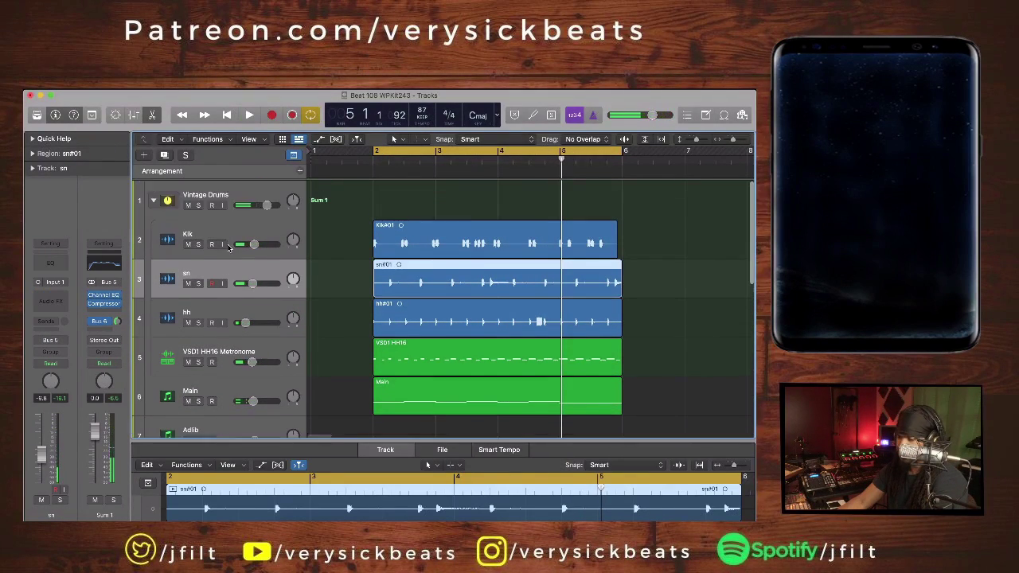
scroll(228, 248, down, 2)
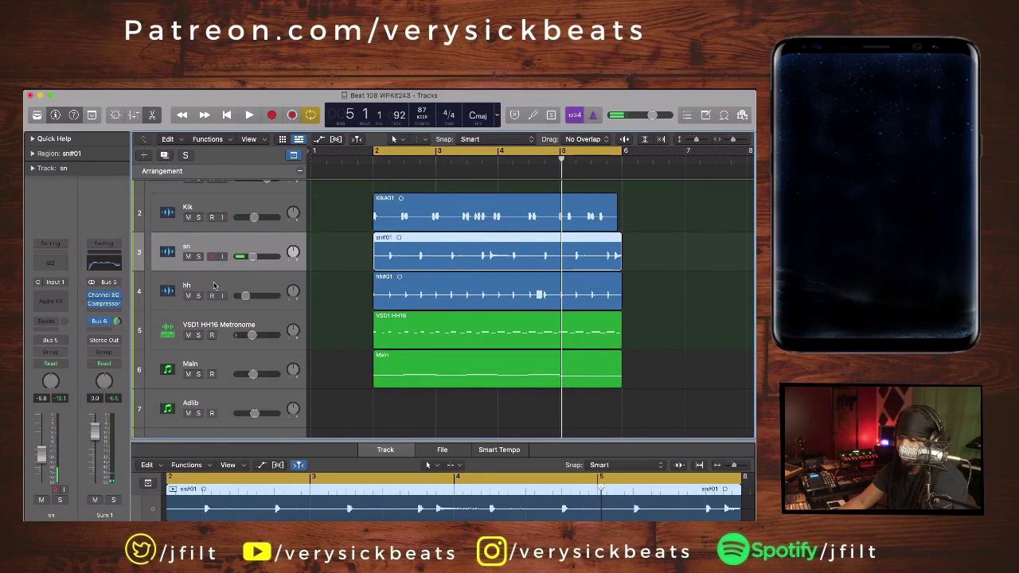